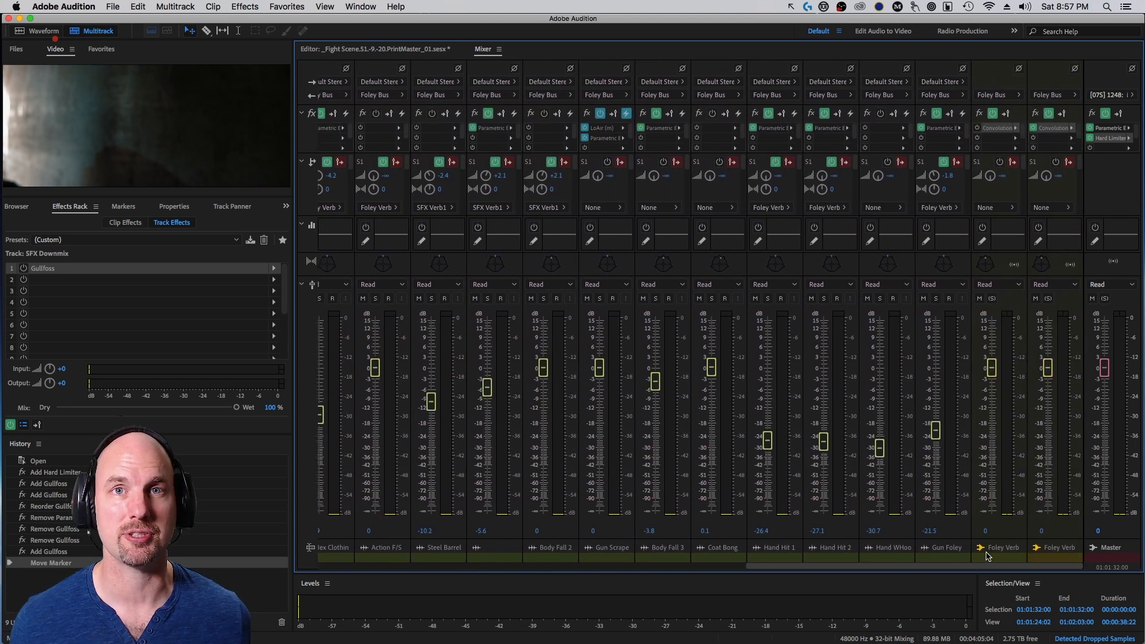
Bring the SFX Downmix bus into view in the mixer and play the scene without Gullfoss processing
drag(897, 561, 377, 561)
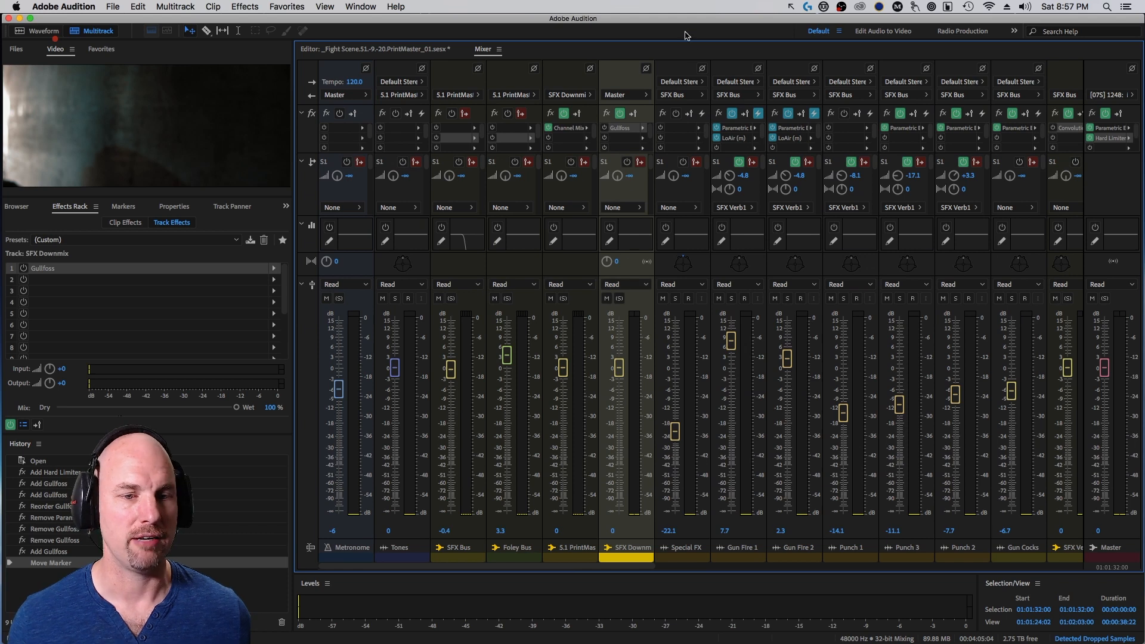
key(space)
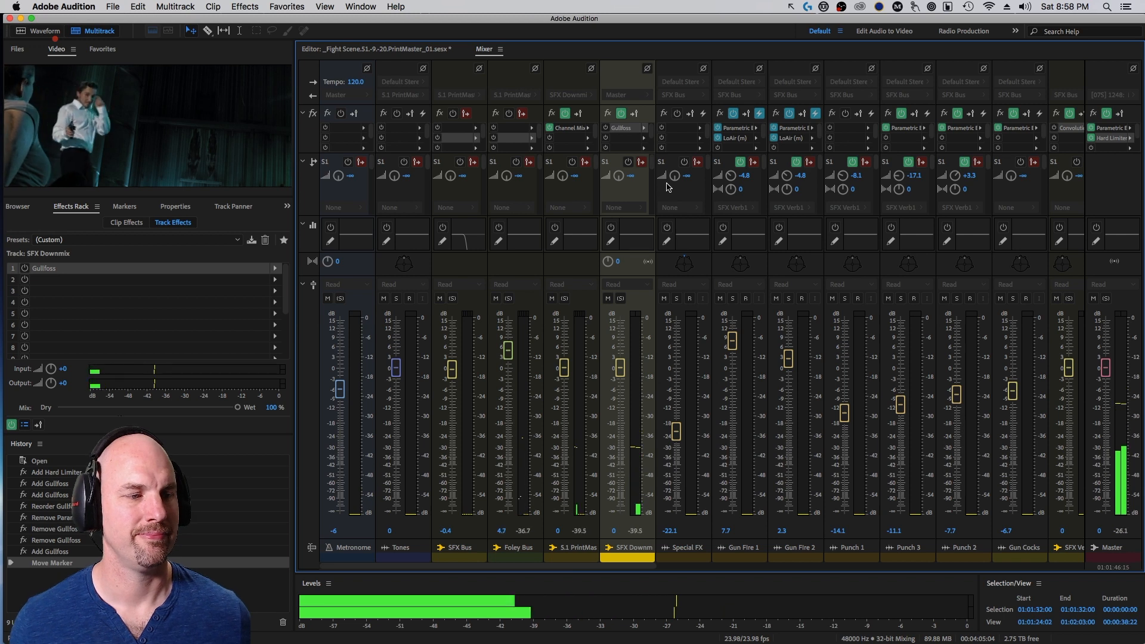
key(space)
Open the Gullfoss effect on the SFX Downmix bus and play the scene with it enabled
double_click(620, 128)
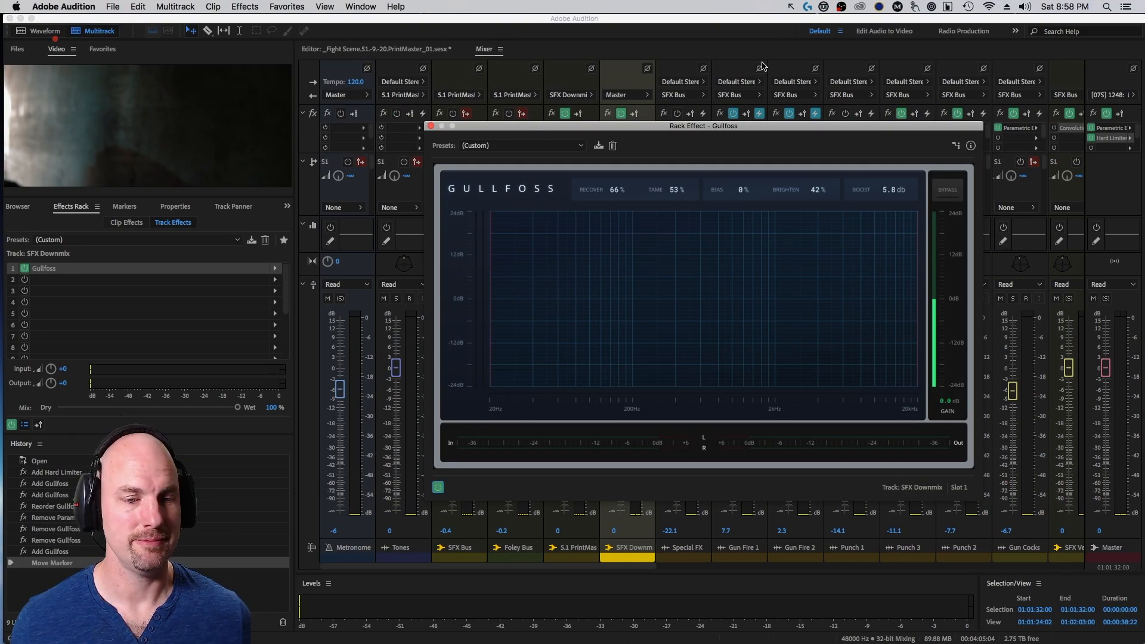
key(space)
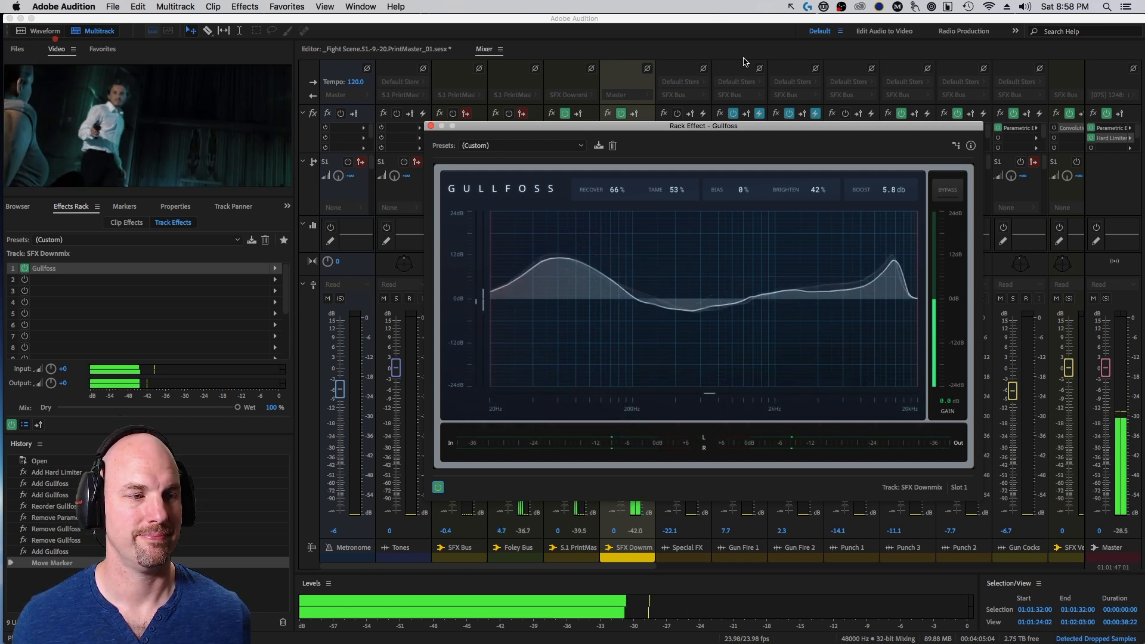
key(space)
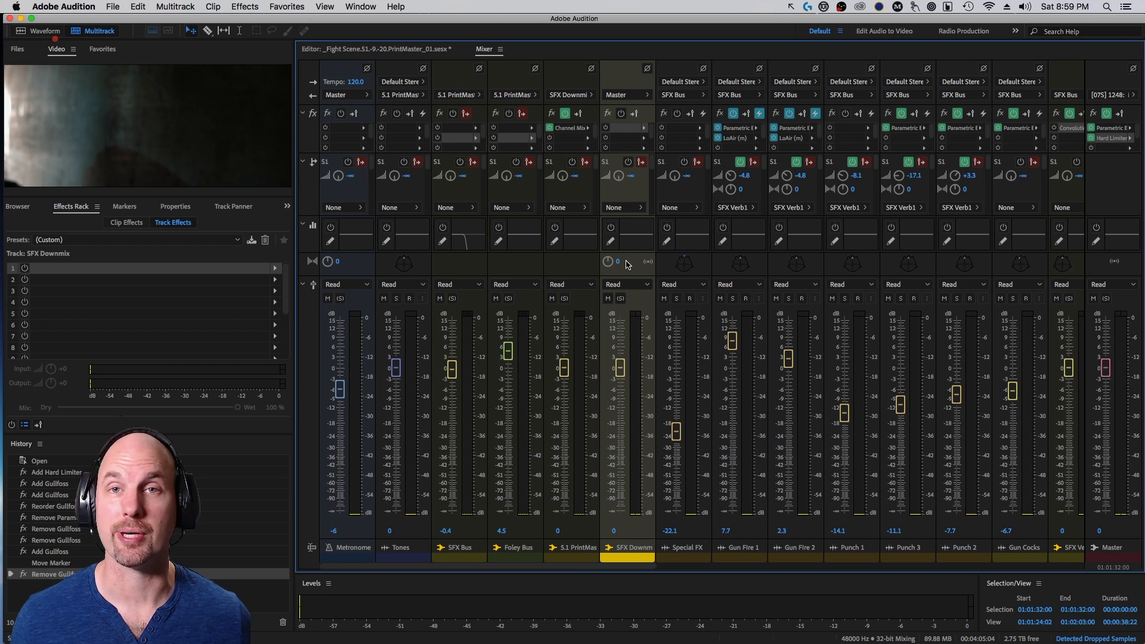
Add the Soundtheory Gullfoss AU effect to the first slot of the SFX Downmix bus and reposition its window
click(644, 129)
mouse_move(734, 302)
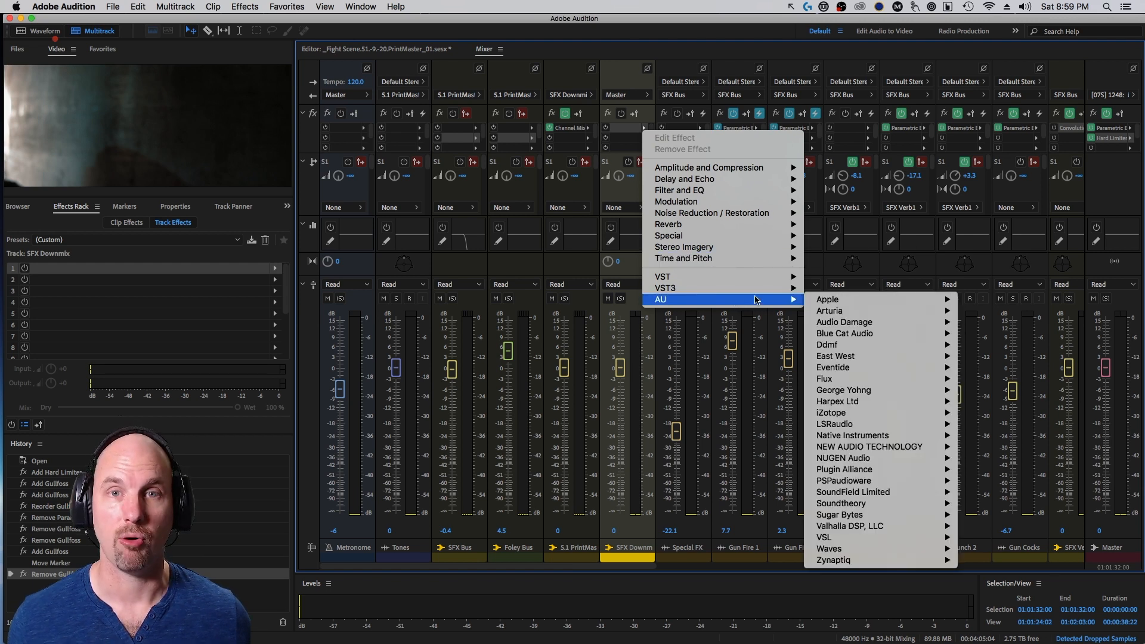
mouse_move(907, 481)
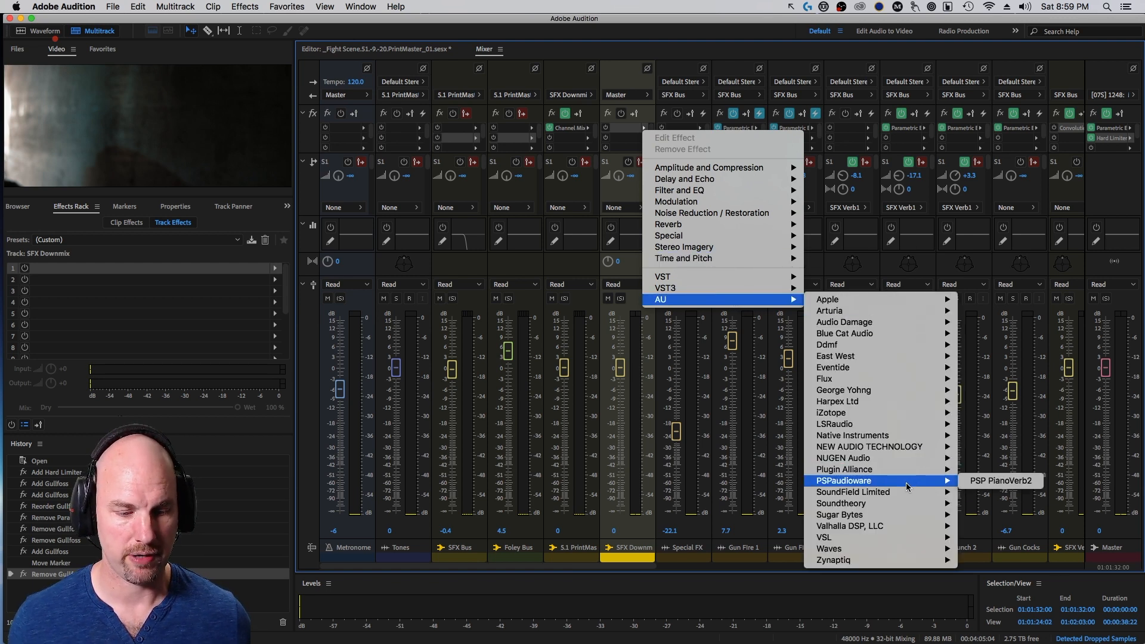
mouse_move(898, 504)
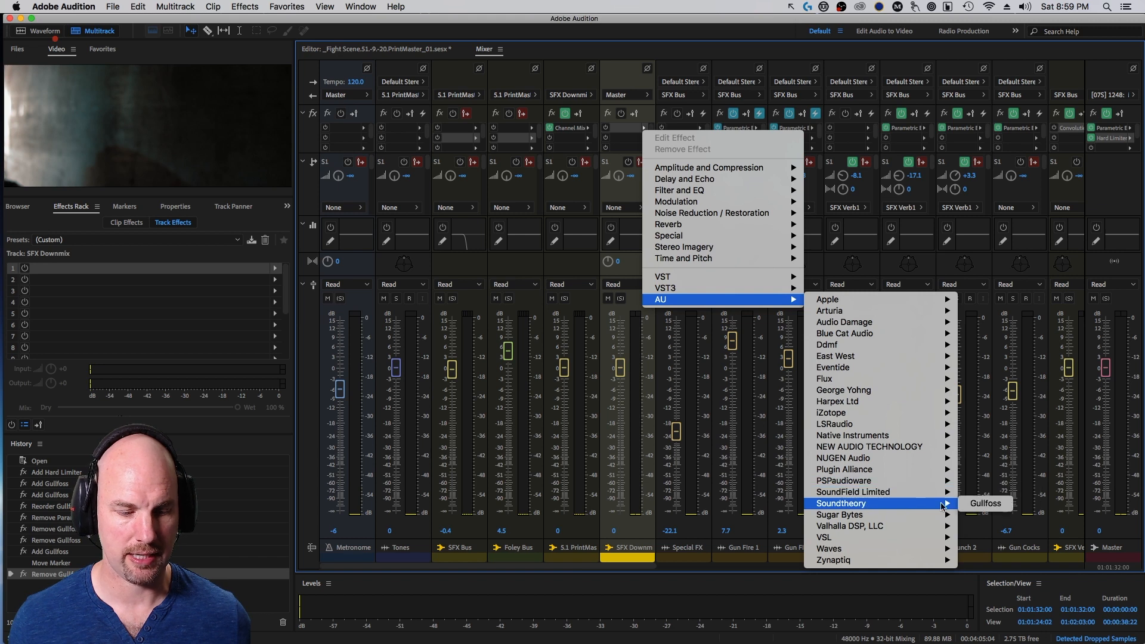
click(987, 503)
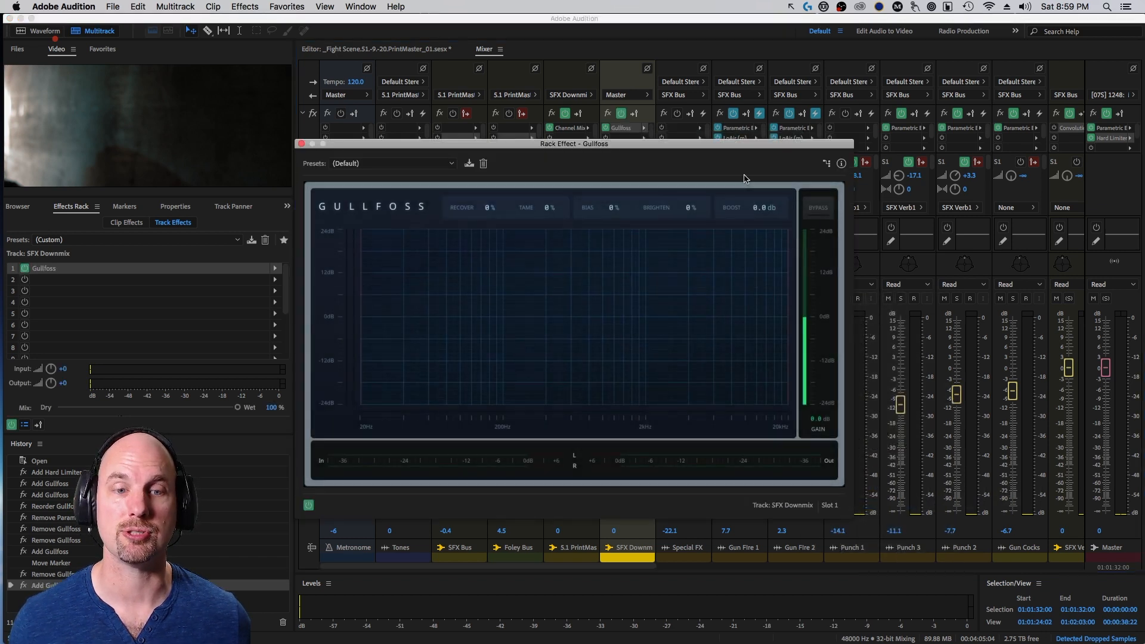
drag(724, 145, 792, 104)
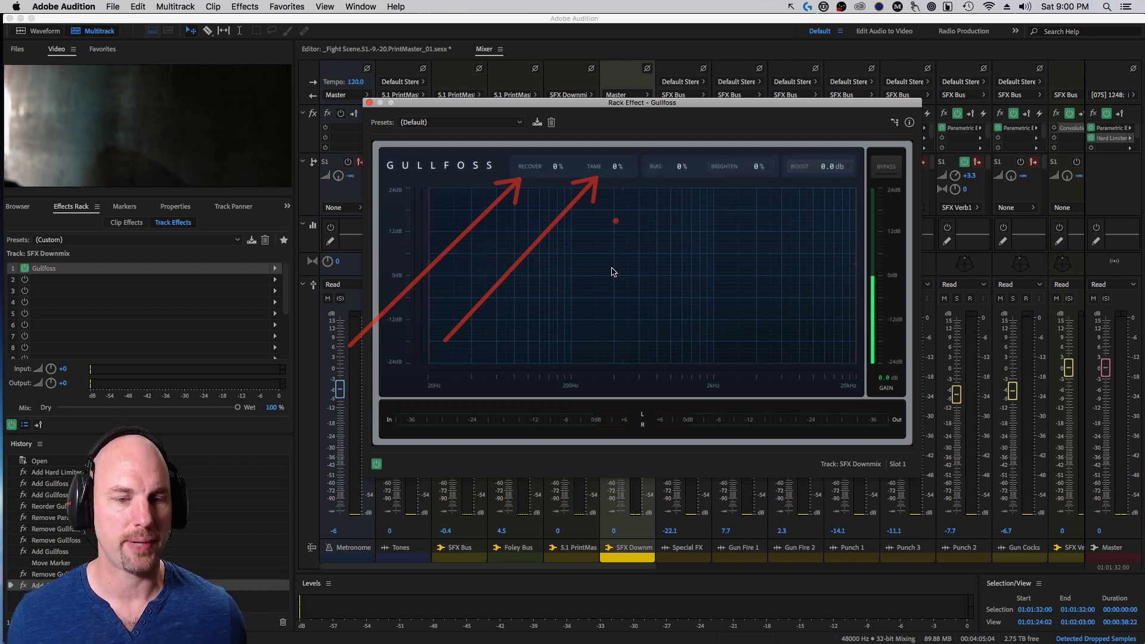
drag(565, 300, 669, 183)
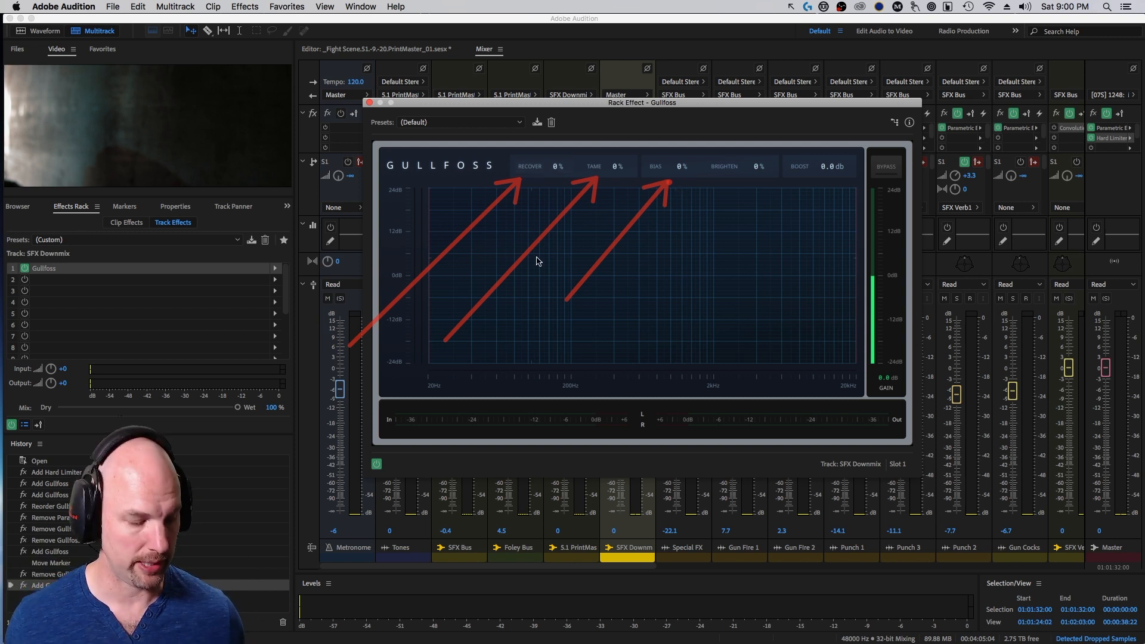
drag(677, 306, 741, 176)
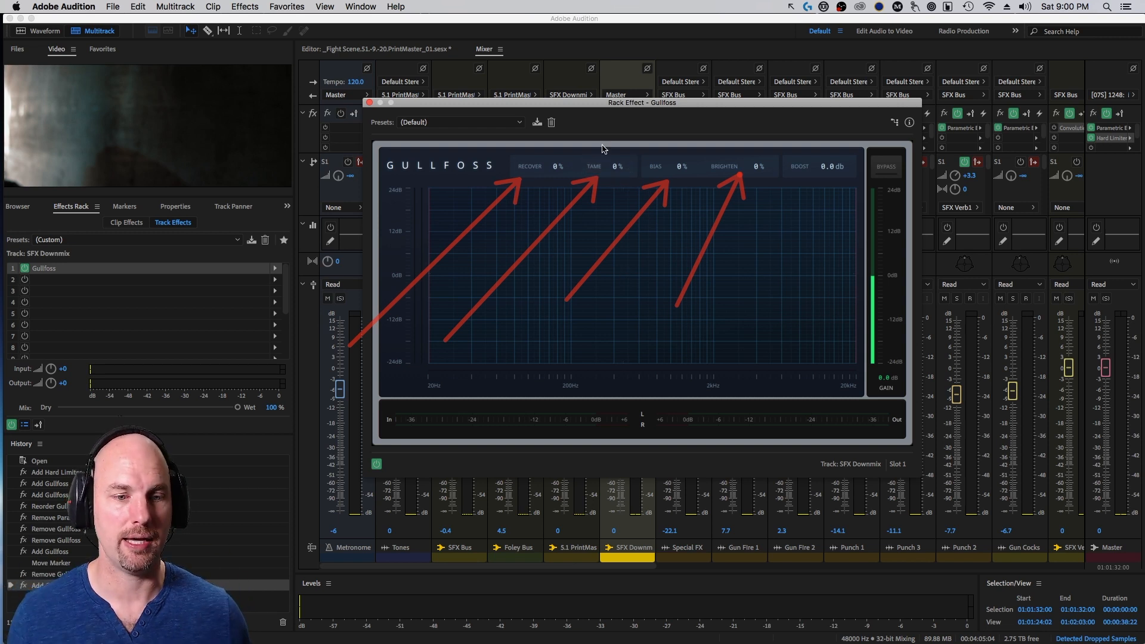
drag(763, 294, 815, 175)
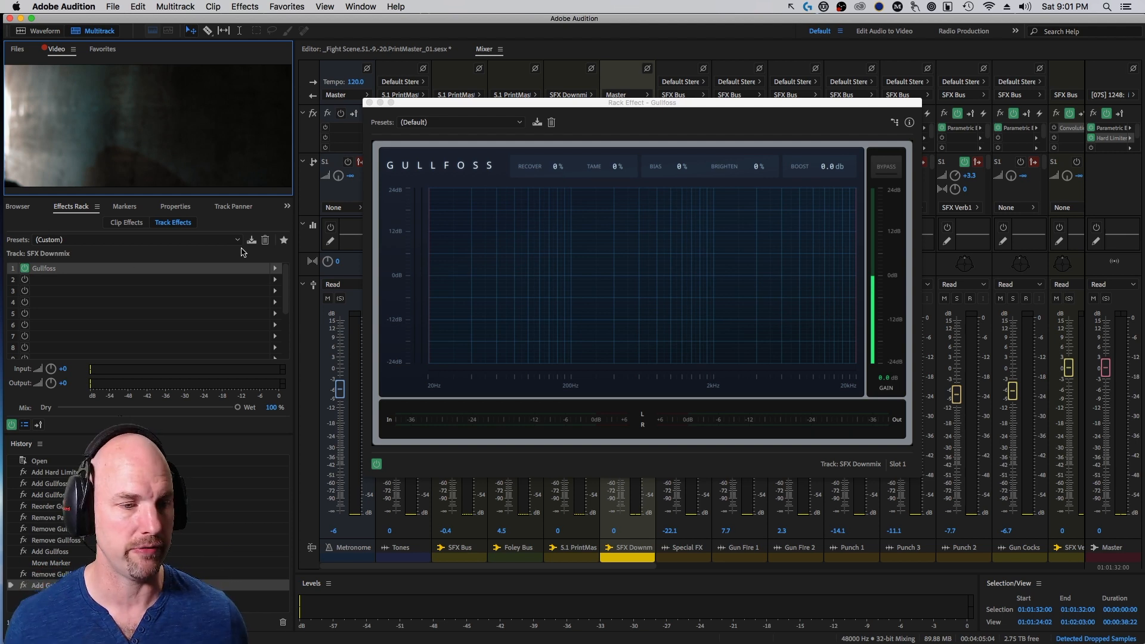
Raise Gullfoss's Recover to 200% during playback and audition the scene again with that setting
key(space)
drag(556, 171, 556, 59)
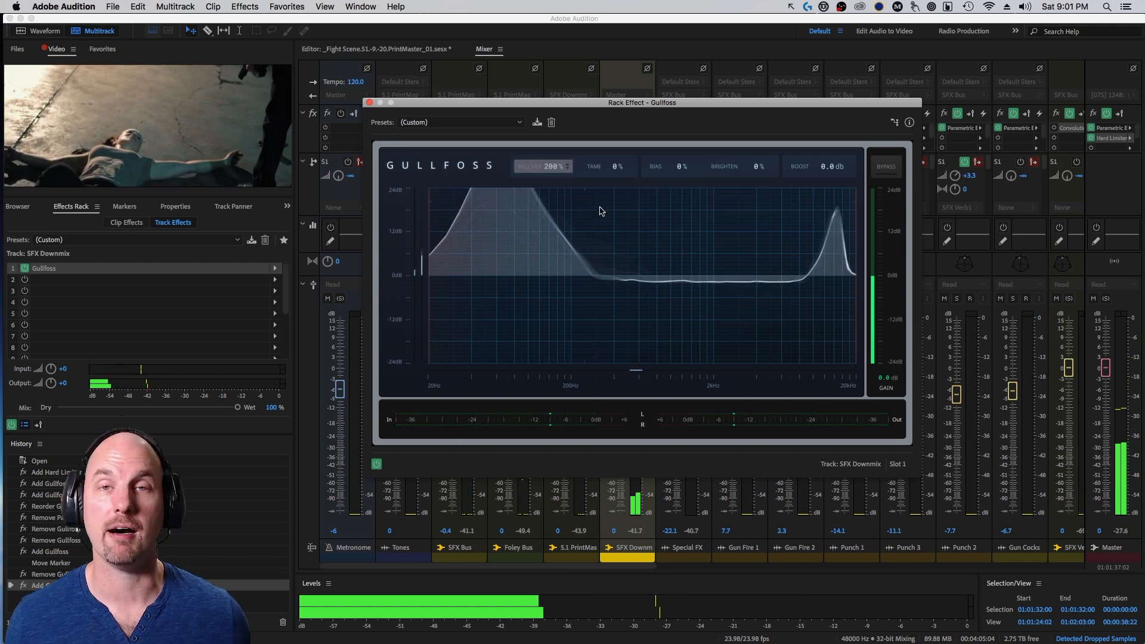
key(space)
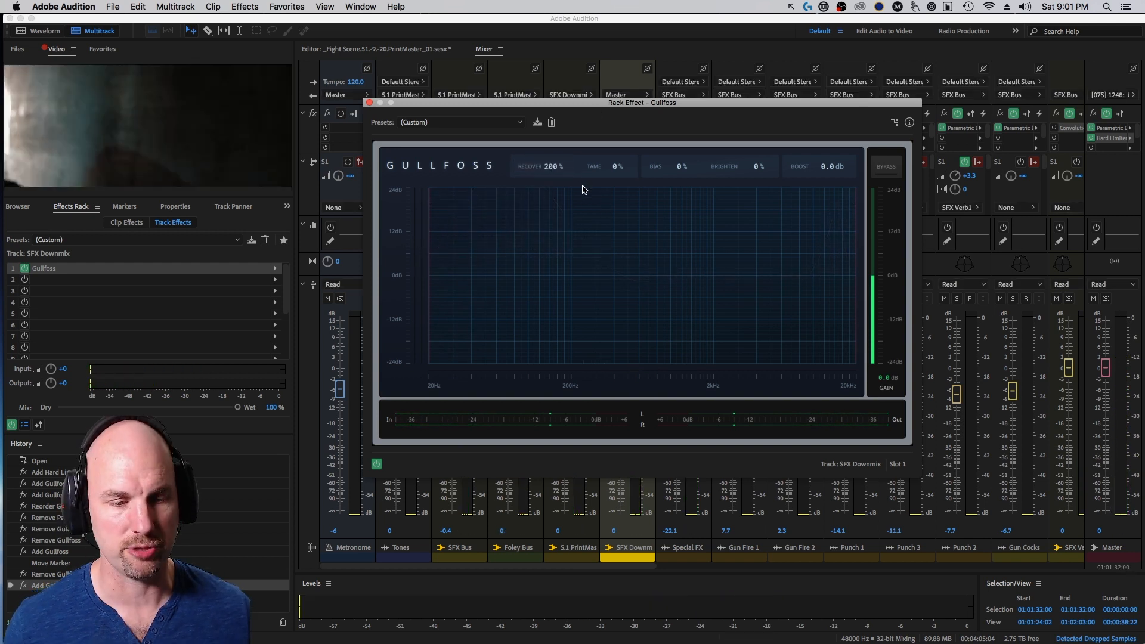
key(space)
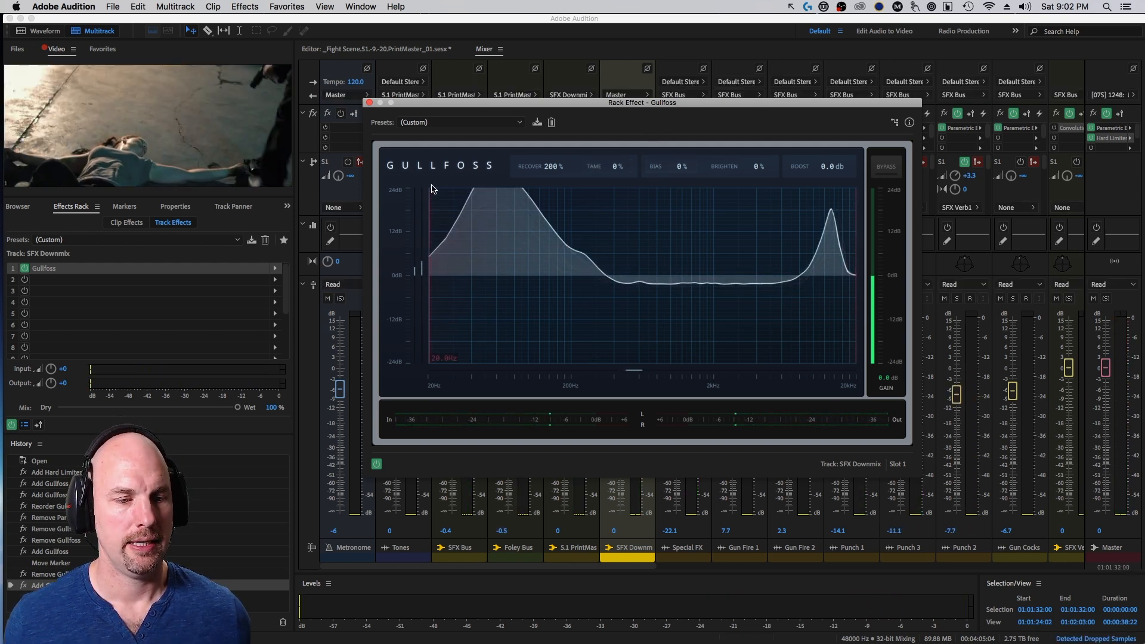
key(space)
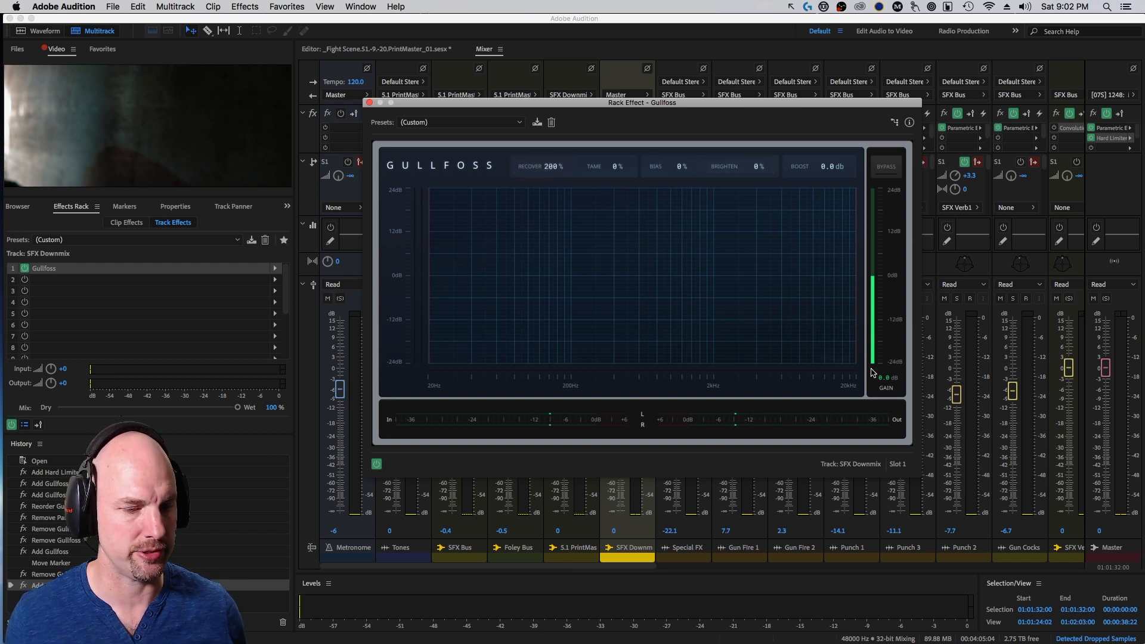
Compare the scene's opening with Gullfoss active and bypassed, and re-enable the effect
key(space)
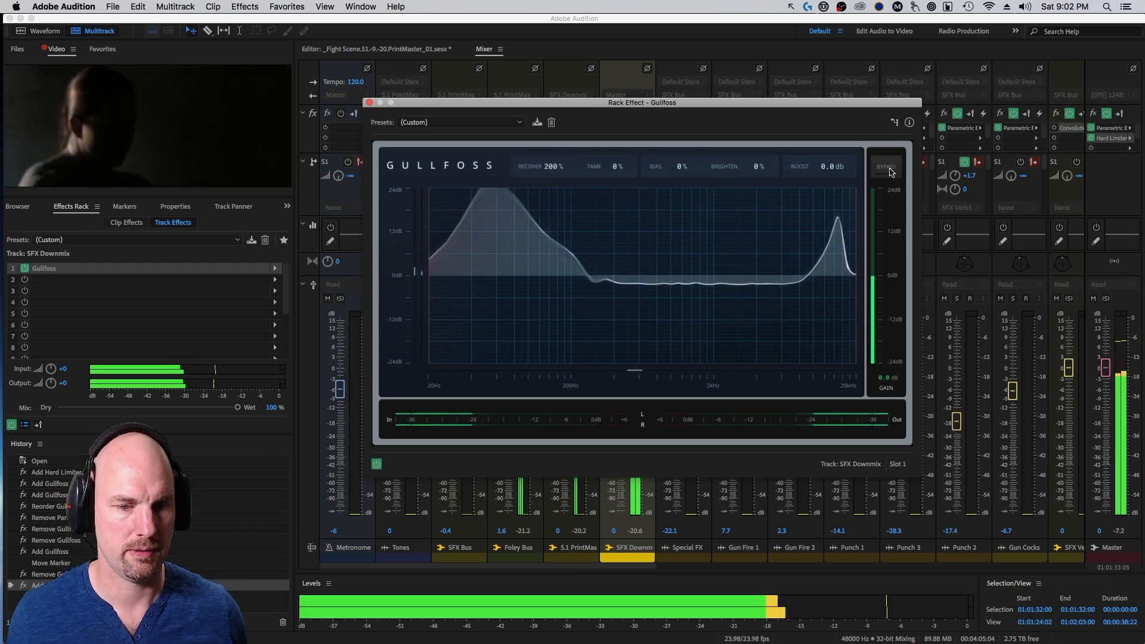
key(space)
click(887, 167)
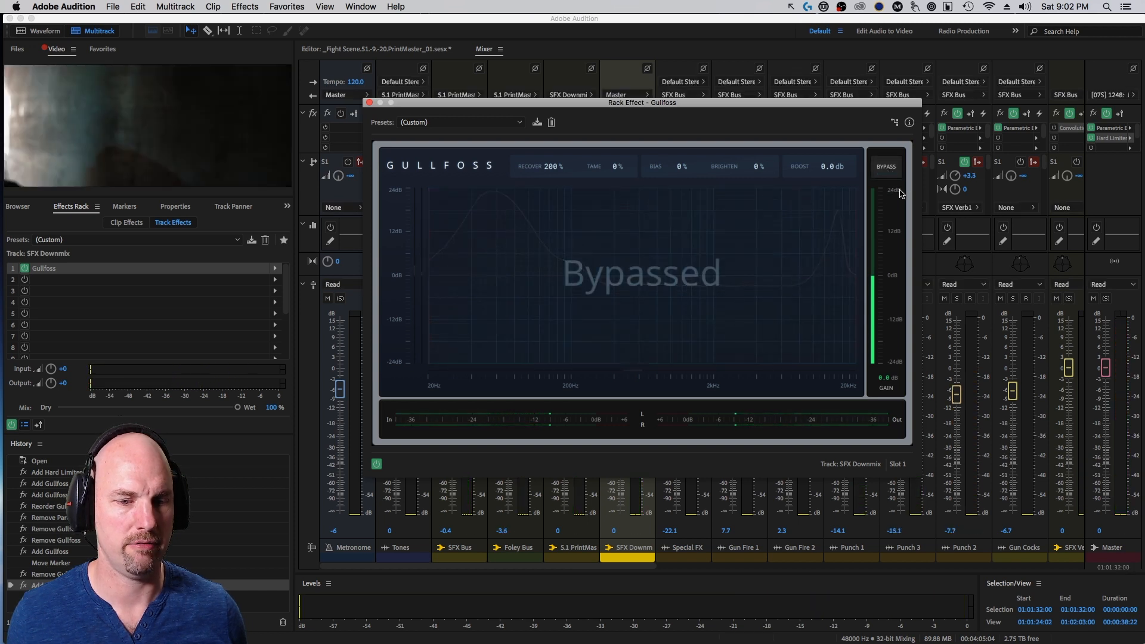
key(space)
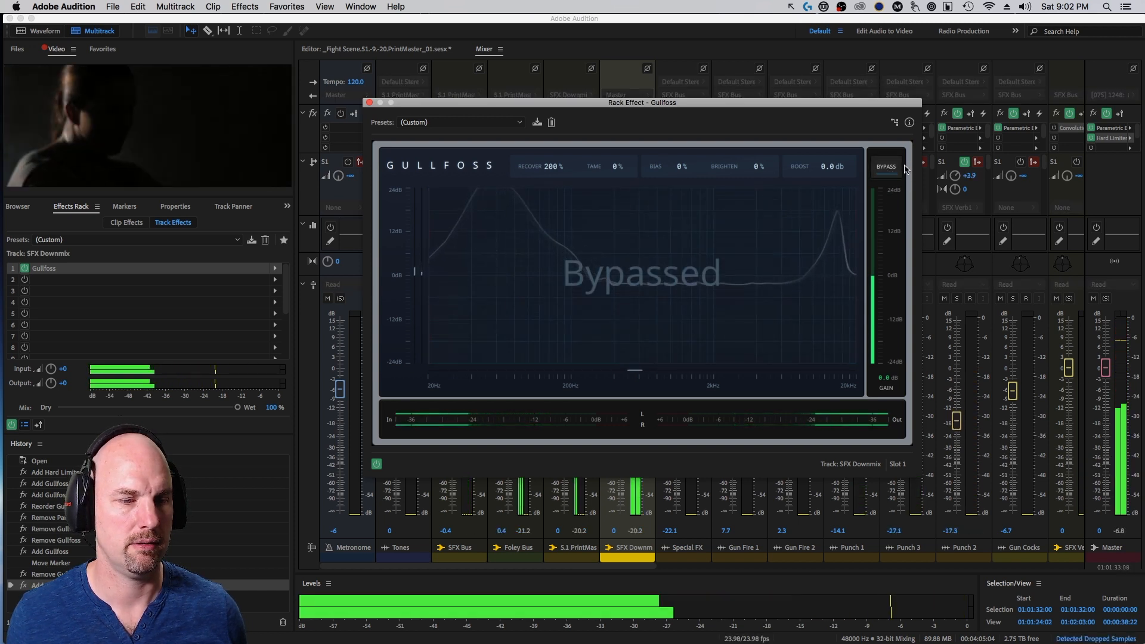
key(space)
click(887, 167)
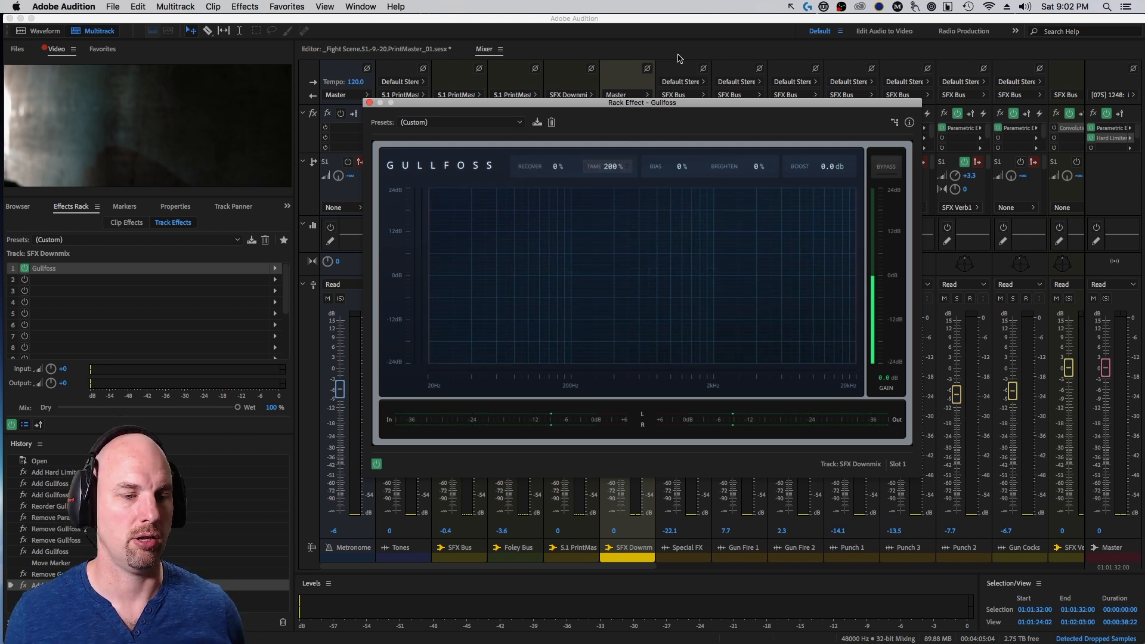
Audition the scene twice with Gullfoss's Tame at 200% and Recover at 0%
key(space)
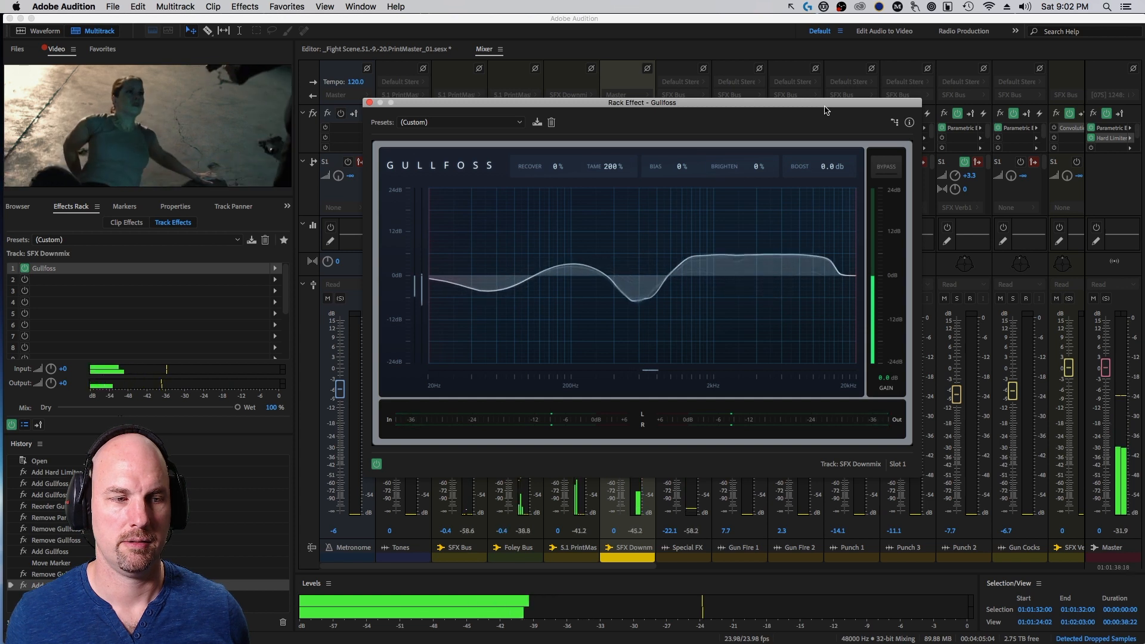
key(space)
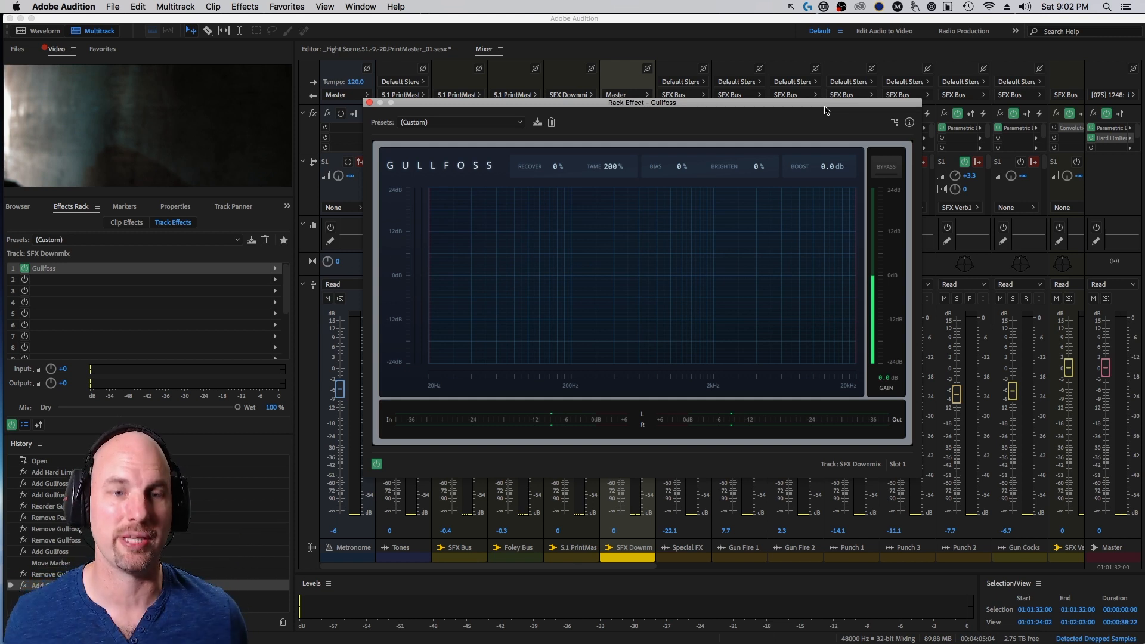
key(space)
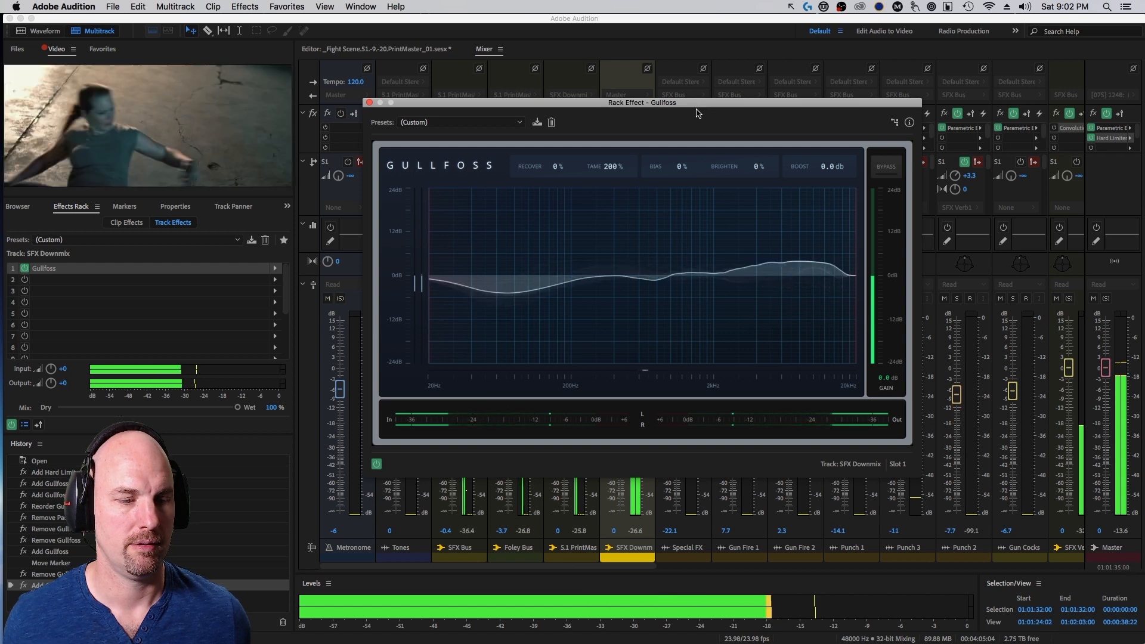
key(space)
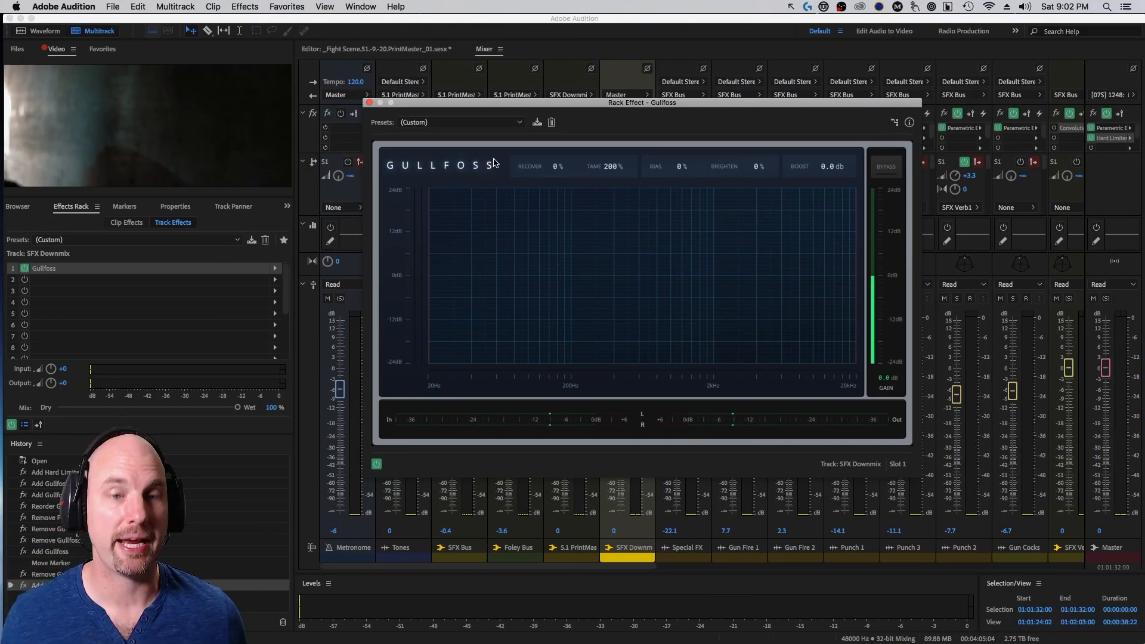
Try Gullfoss's Brighten at values up to 100% during playback and return it to 0%
drag(754, 166, 754, 152)
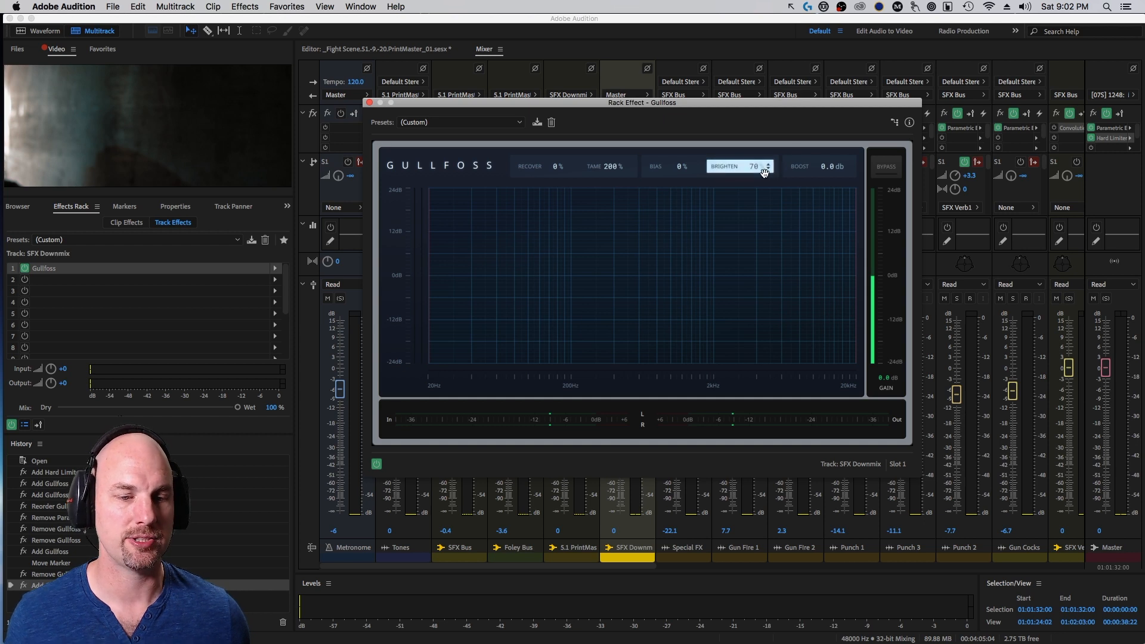
key(space)
drag(756, 170, 756, 149)
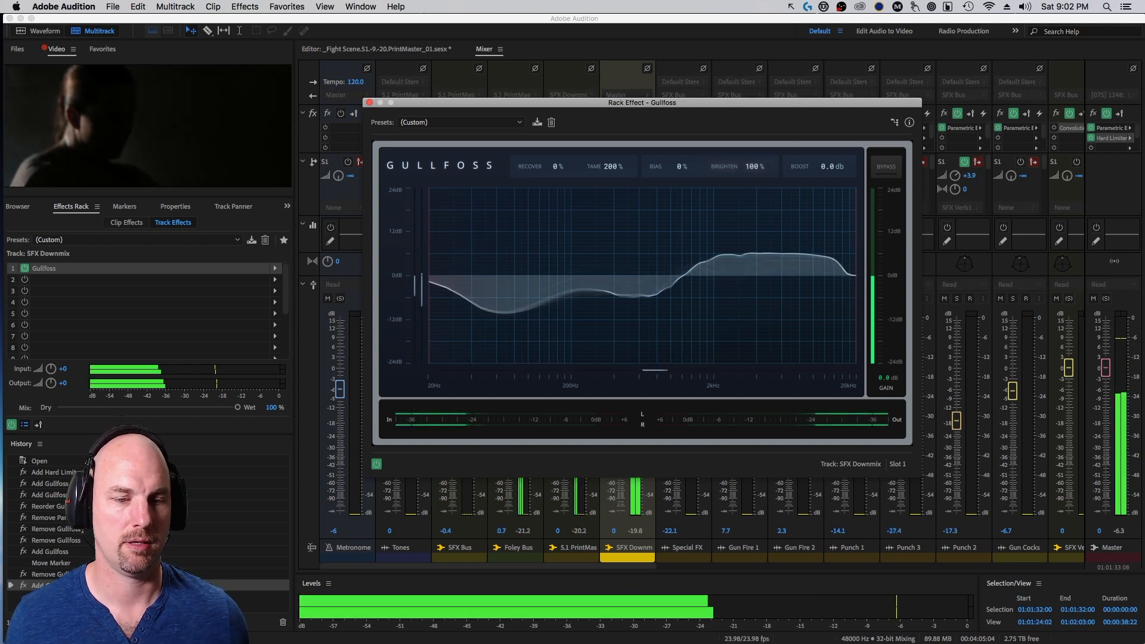
drag(756, 167, 756, 226)
mouse_move(756, 166)
mouse_down()
mouse_move(756, 129)
mouse_move(756, 185)
mouse_up()
key(space)
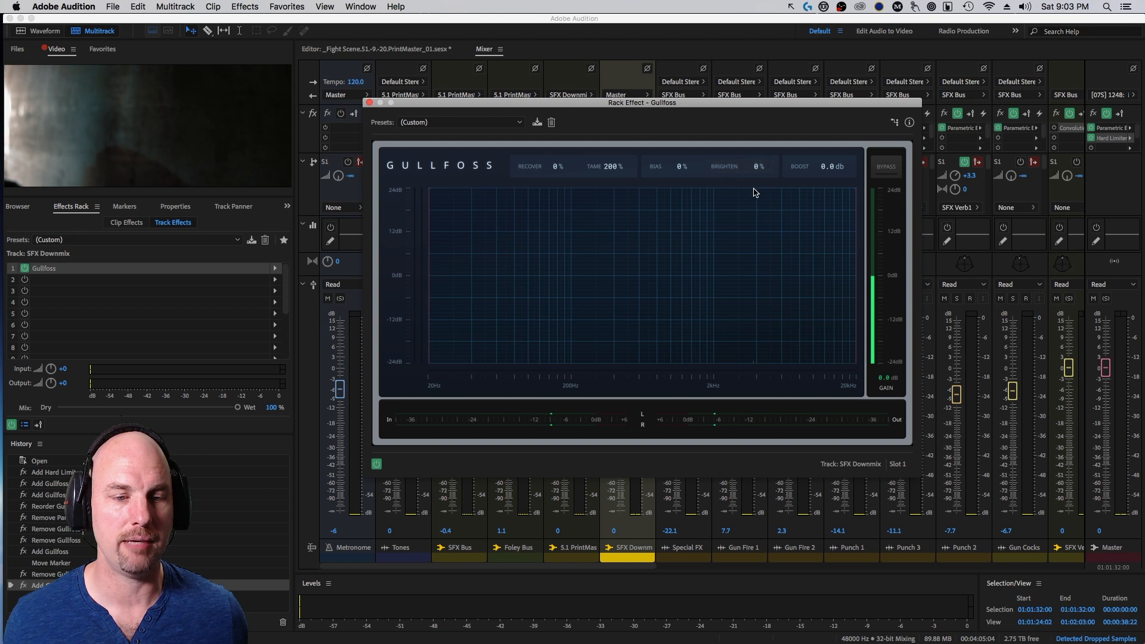
drag(754, 179, 765, 178)
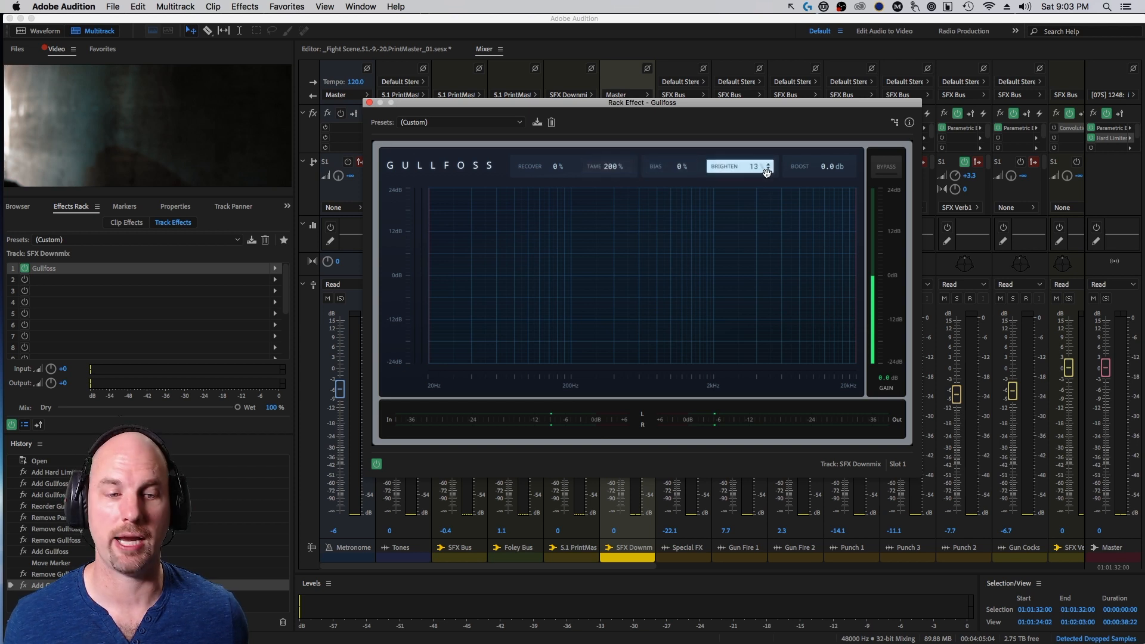
drag(752, 175, 770, 222)
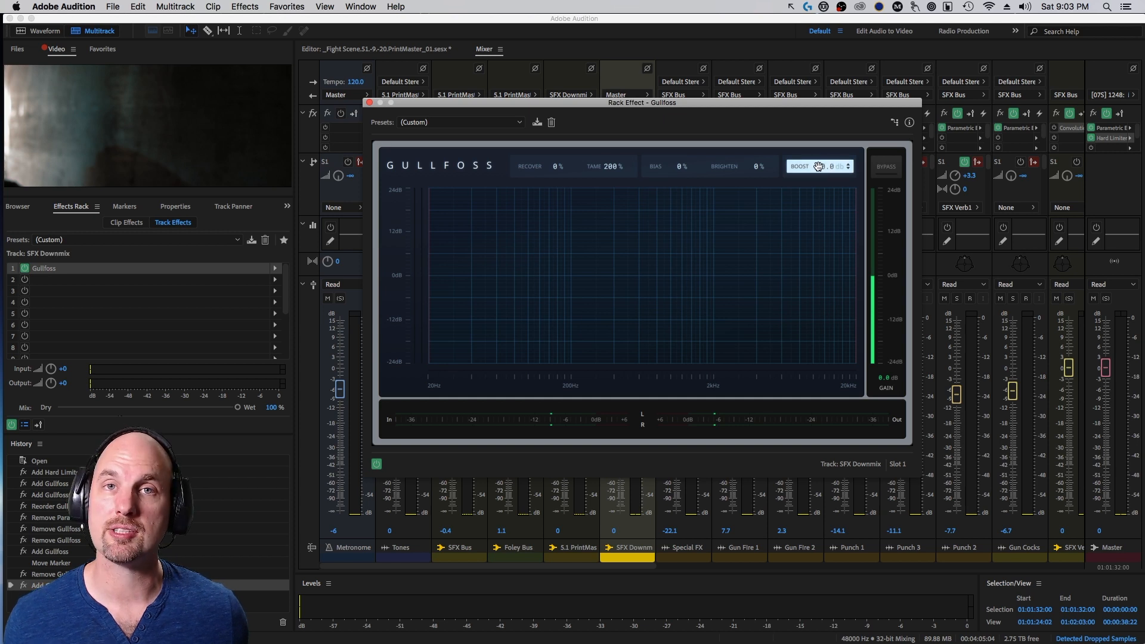
Raise Gullfoss's Boost to 15.1 dB and play the scene to hear its effect
drag(829, 167, 830, 107)
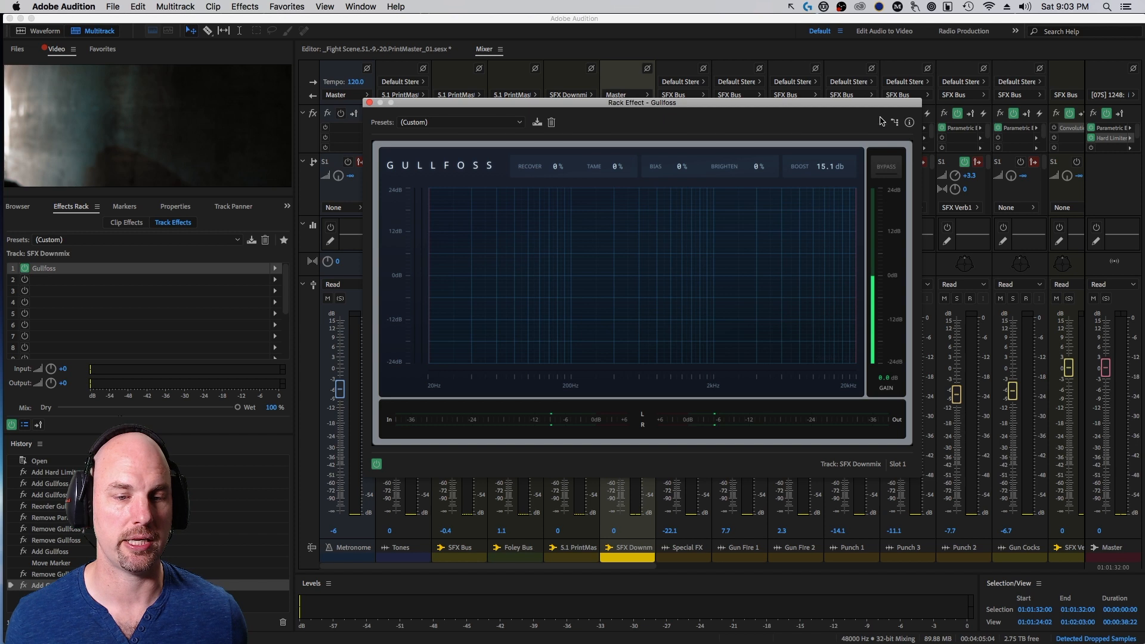
key(space)
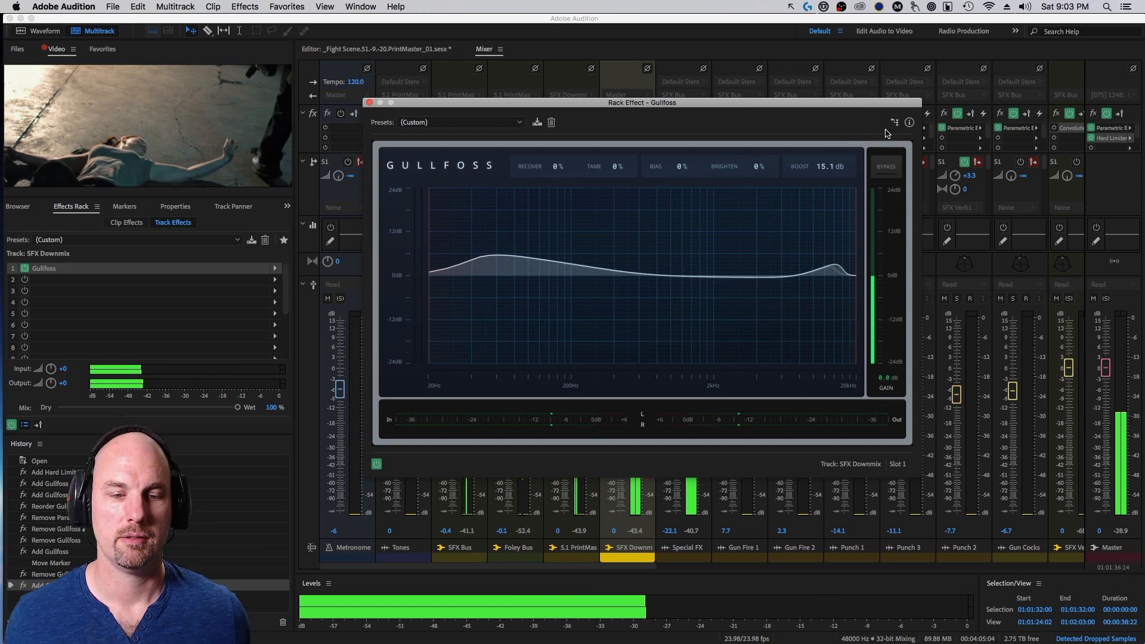
key(space)
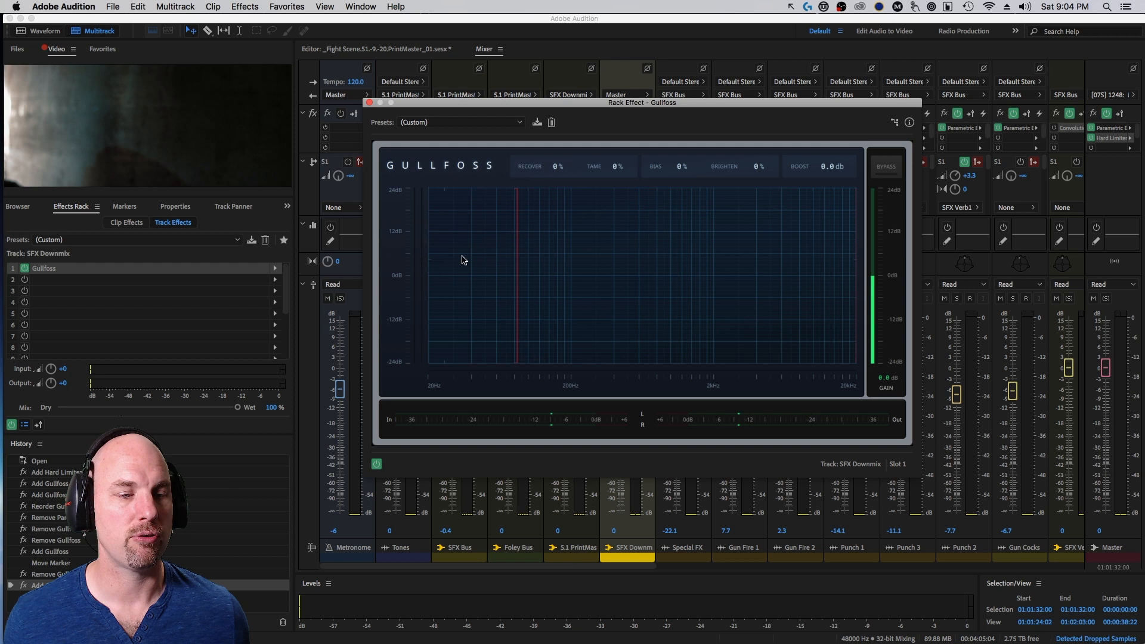
Set Gullfoss's Boost to 4.3 dB and start playing the scene
drag(827, 166, 828, 165)
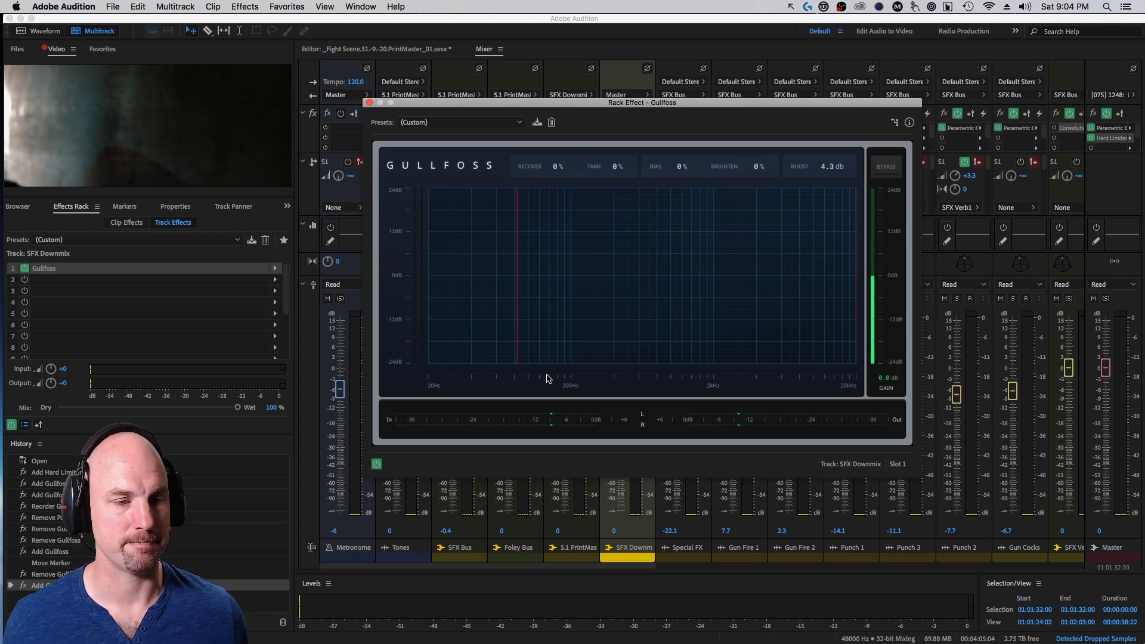
key(space)
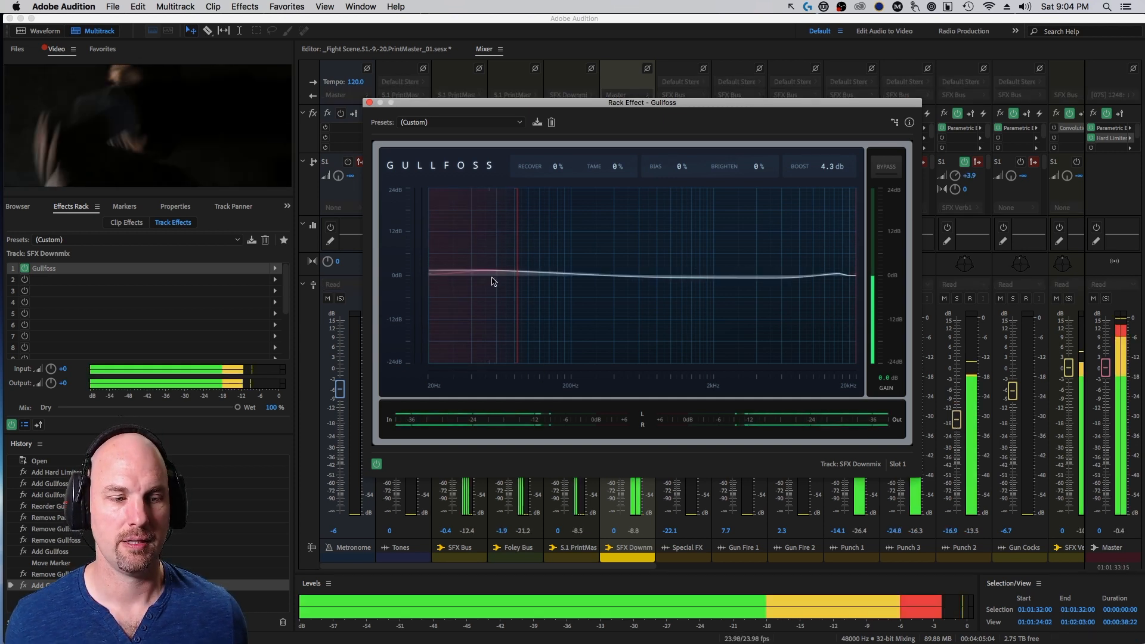
Set Gullfoss's Recover to 35%, Tame to 75%, Brighten to 22% and Boost to 4.2 dB, and play the scene
key(space)
drag(557, 166, 557, 138)
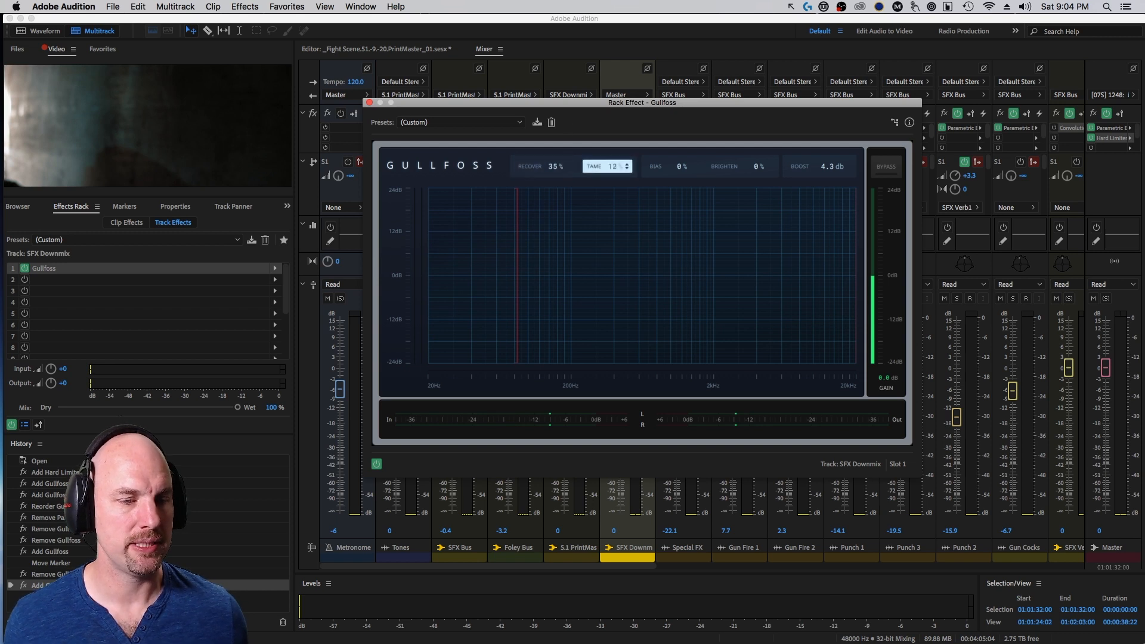
drag(615, 166, 614, 170)
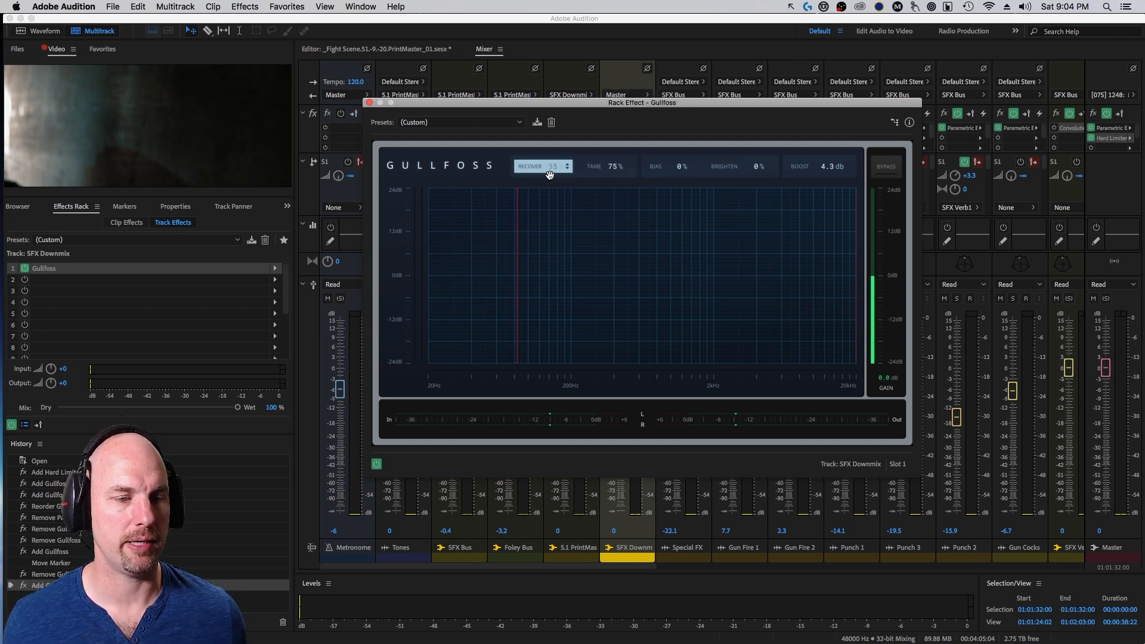
drag(754, 165, 754, 161)
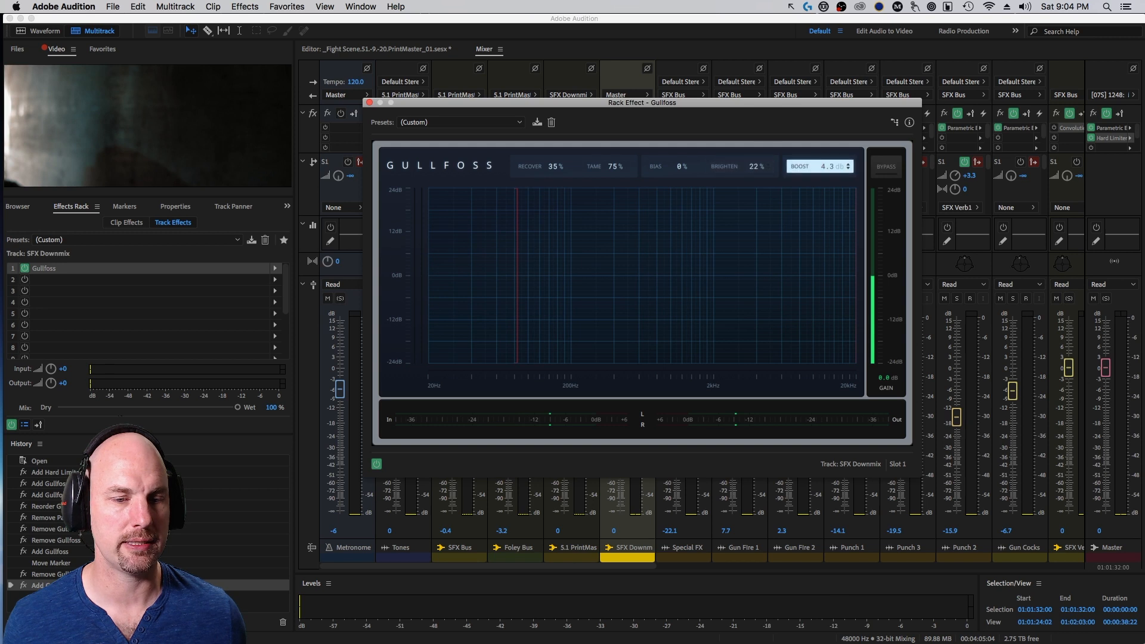
key(space)
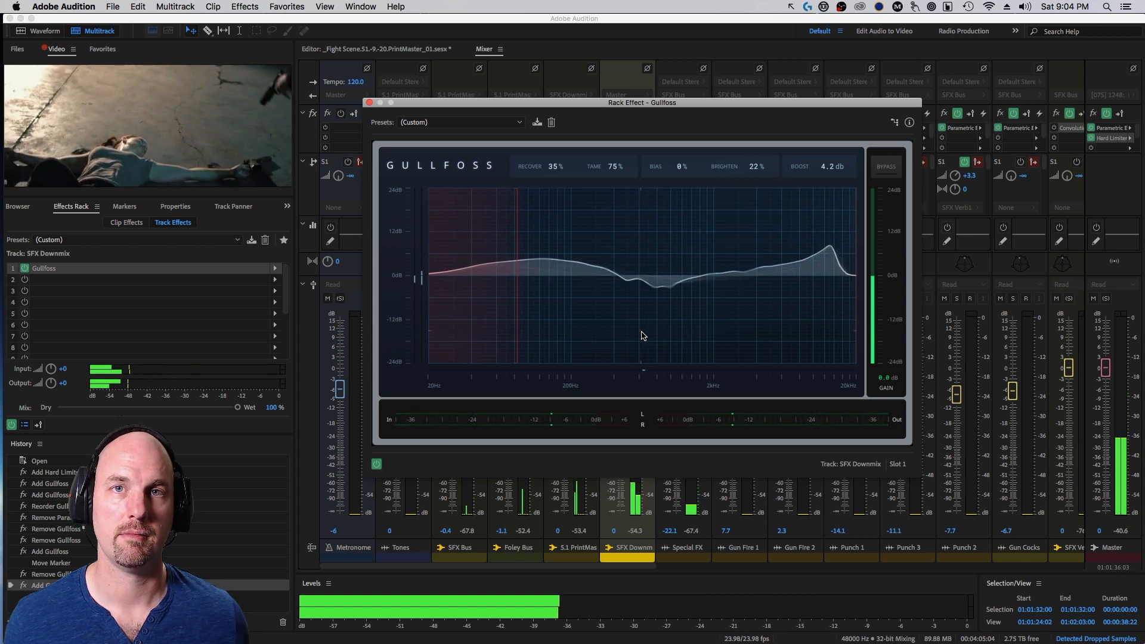
Move Gullfoss's lower frequency limit to about 60.6 Hz and raise Brighten to 61% during playback
key(space)
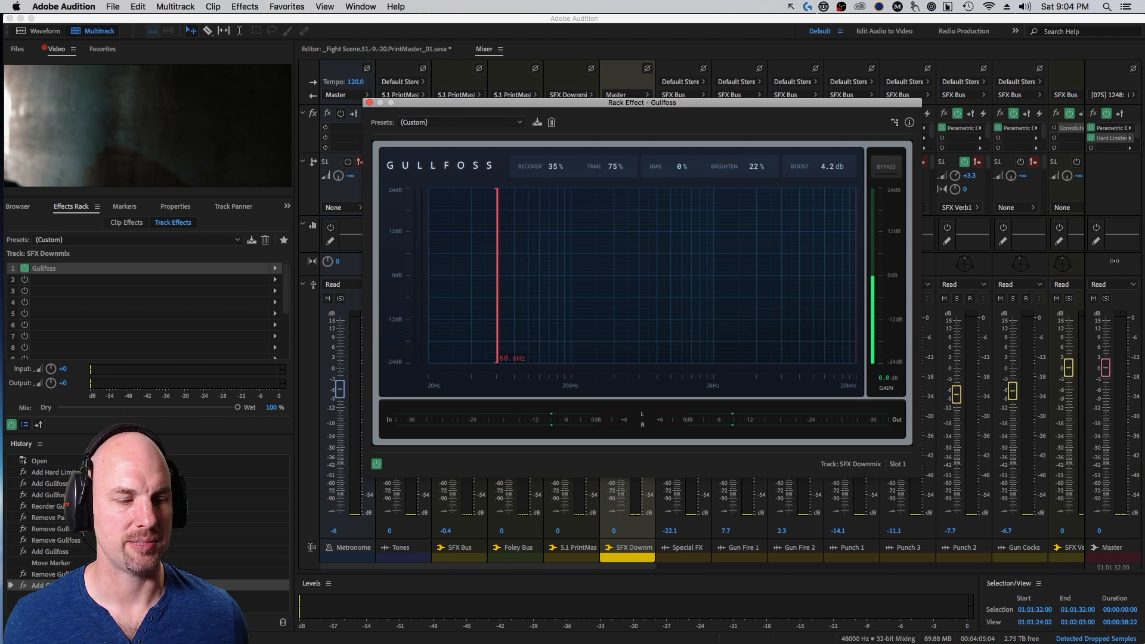
key(space)
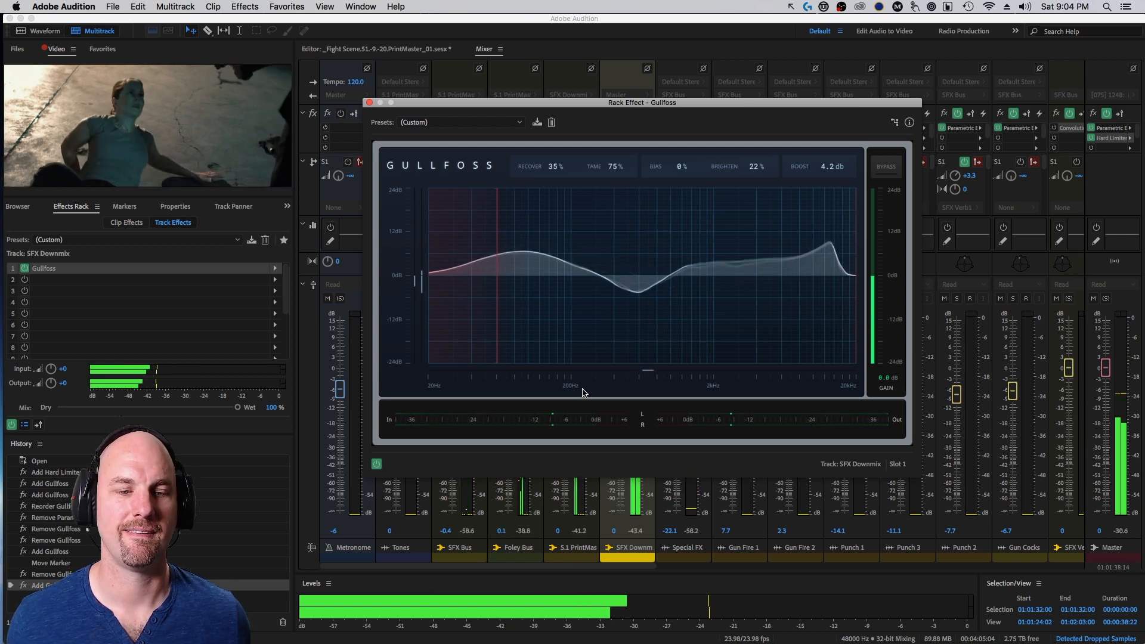
drag(742, 180, 741, 230)
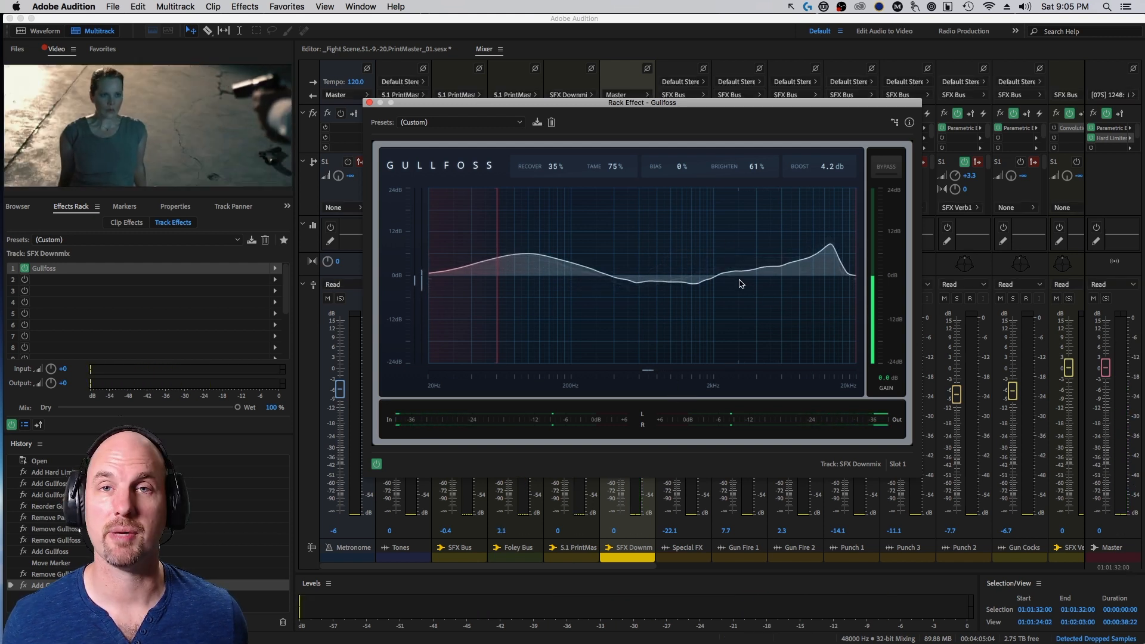
key(space)
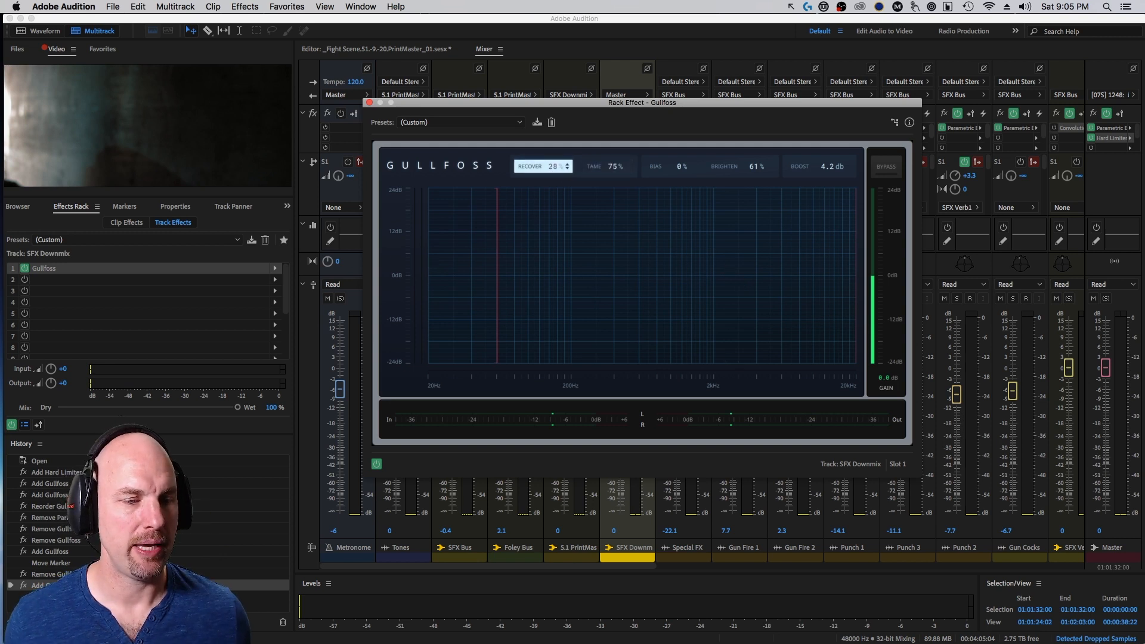
Set Gullfoss's Recover to 14% and Tame to 95%, and start playing the scene
drag(552, 166, 608, 163)
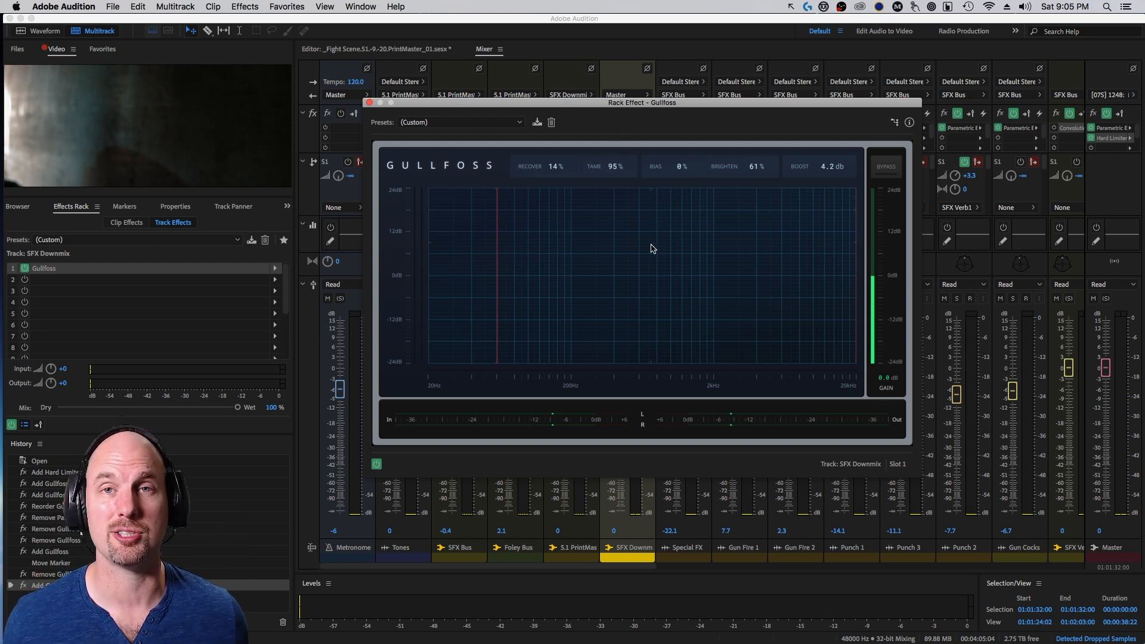
drag(770, 104, 776, 96)
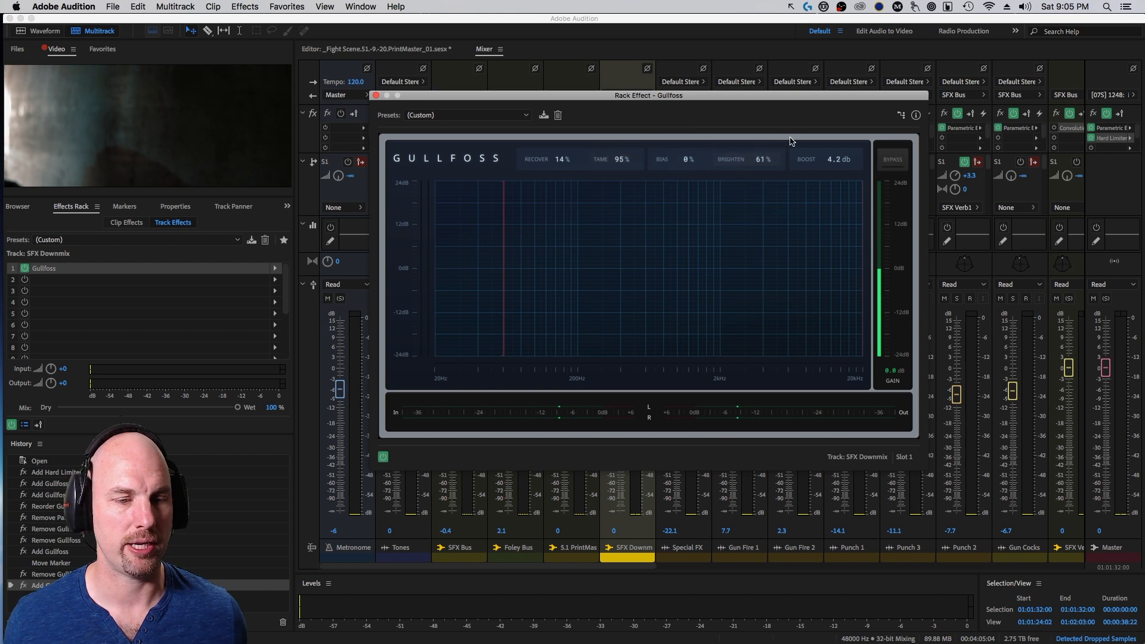
key(space)
Set Gullfoss's Brighten to 40%, Boost to 3.8 dB and Recover to 29%, and close the effect window
scroll(769, 156, down, 5)
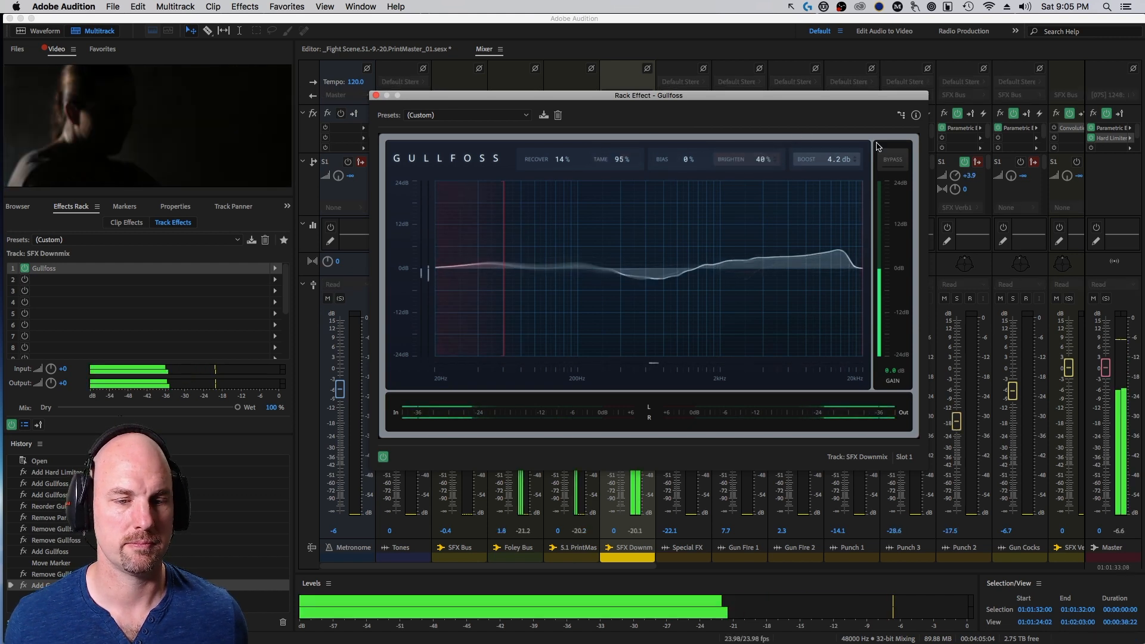
scroll(843, 158, down, 2)
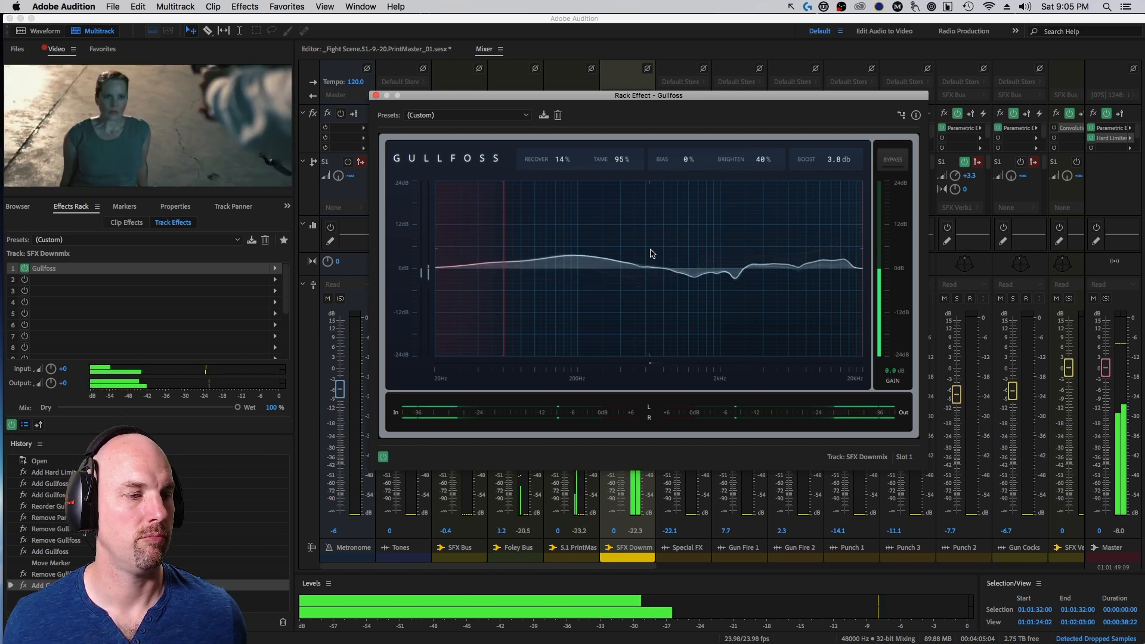
key(space)
mouse_move(560, 159)
mouse_down()
mouse_move(560, 149)
mouse_move(560, 161)
mouse_up()
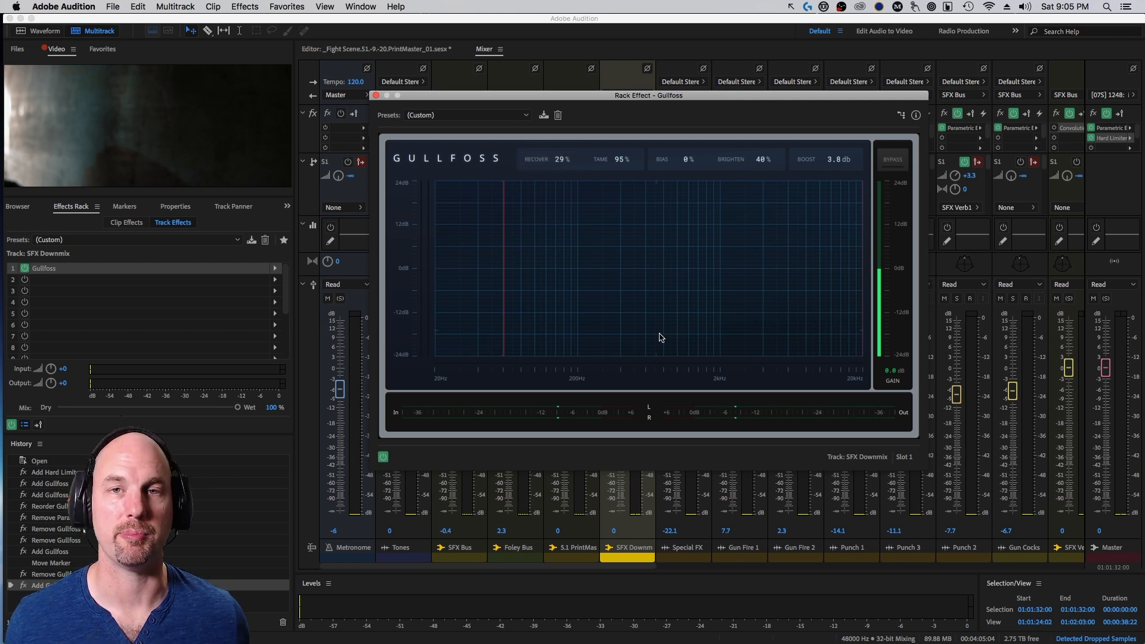
click(376, 95)
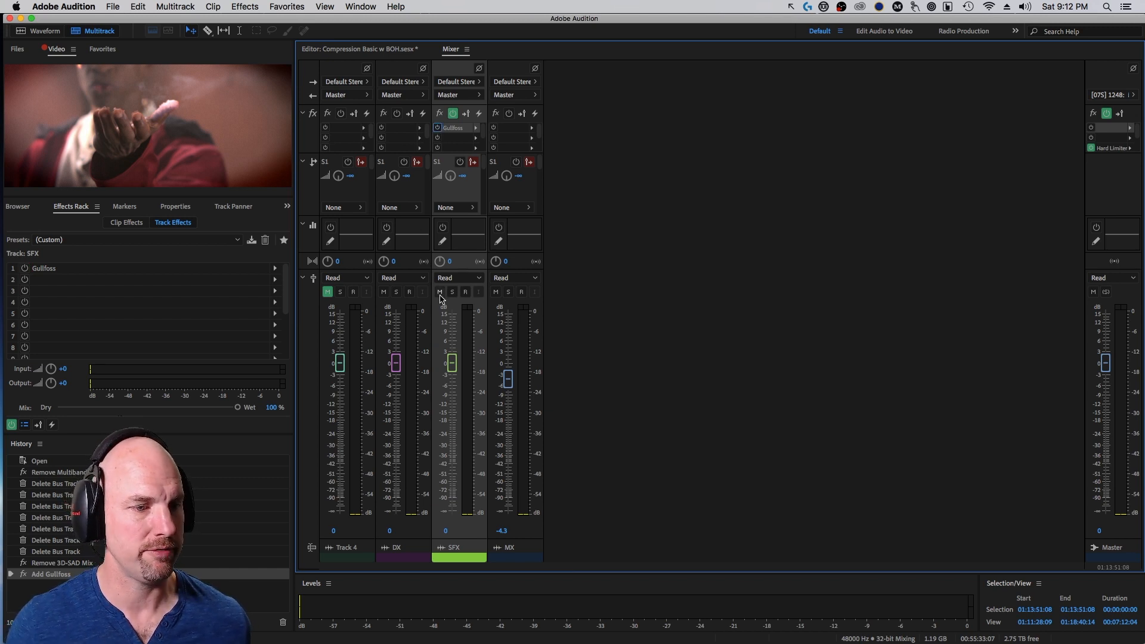
Play the Blade of Honor scene in the Compression Basic w BOH session and widen the video display
key(space)
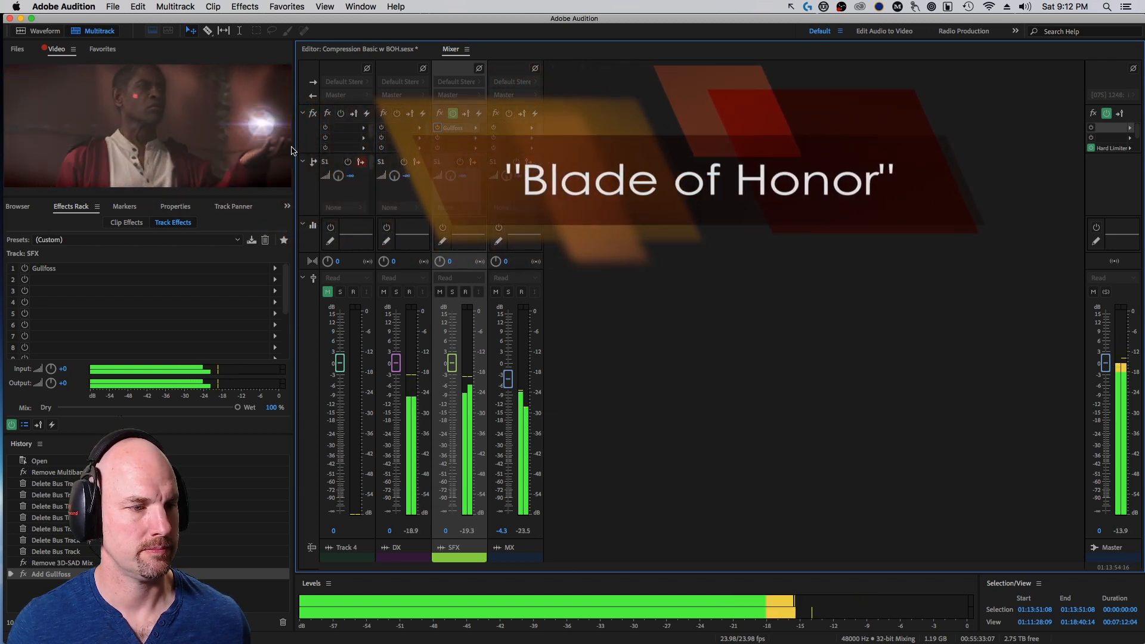
drag(294, 147, 434, 148)
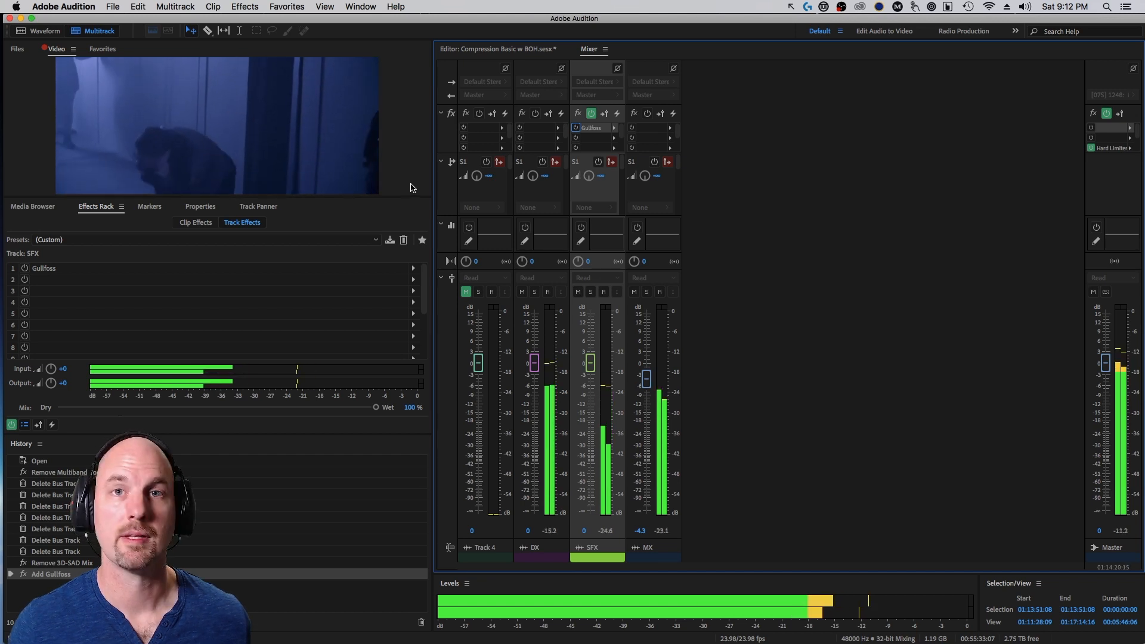
key(space)
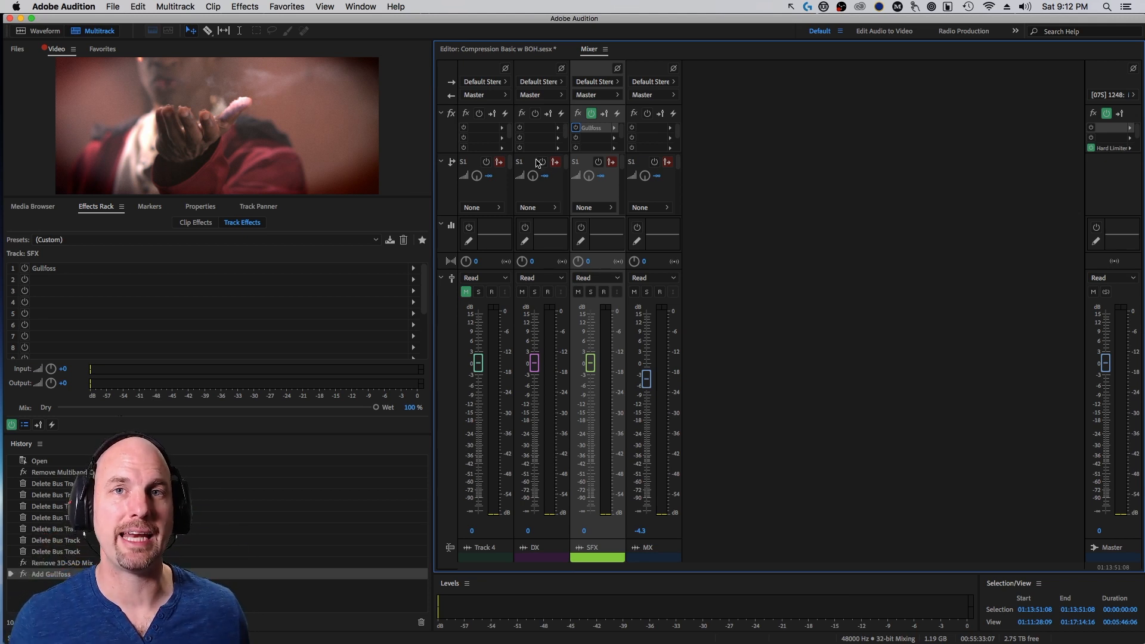
Open and enable Gullfoss on the SFX track and solo that track
double_click(594, 132)
drag(632, 118, 575, 63)
click(592, 290)
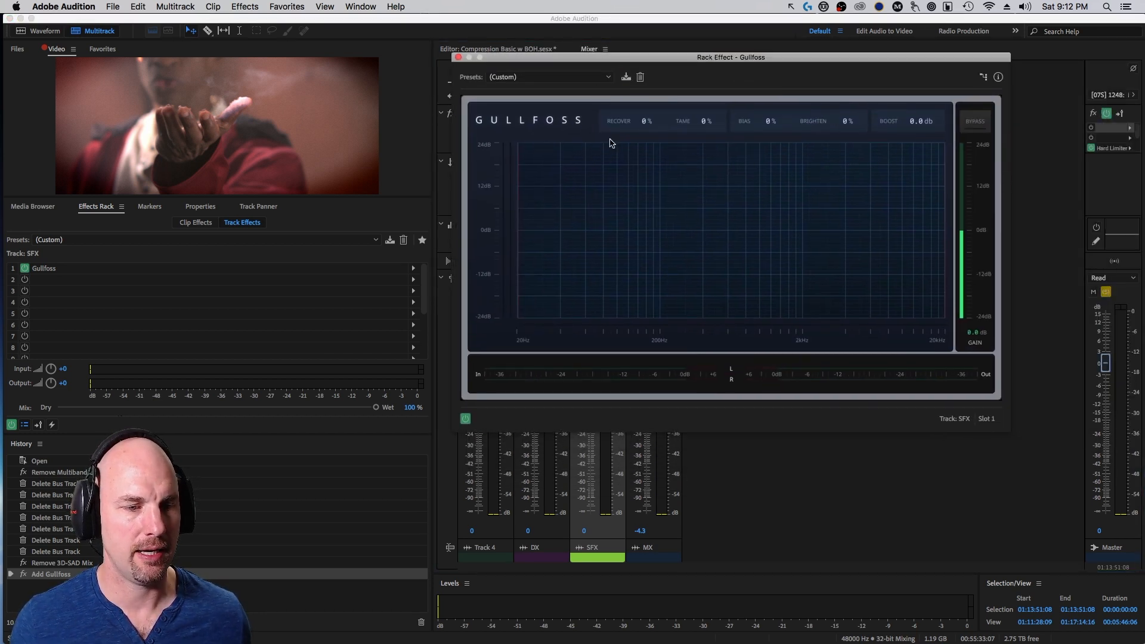
Audition the SFX track at neutral Gullfoss settings, and adjust Boost during playback to 10.6 dB
key(space)
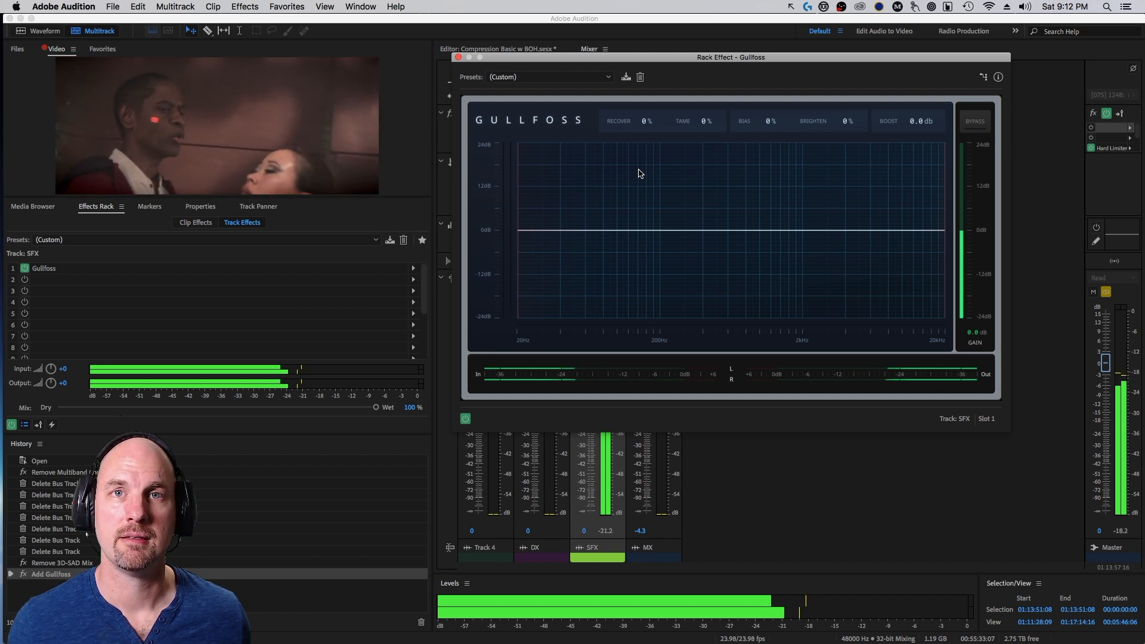
key(space)
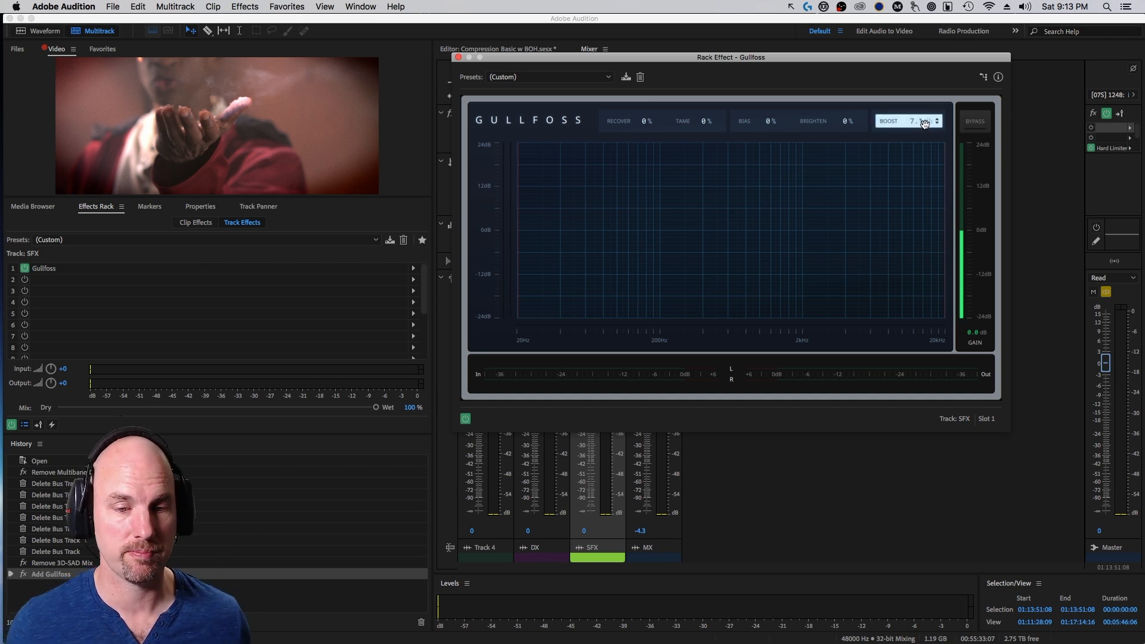
key(space)
text(22.5)
key(Return)
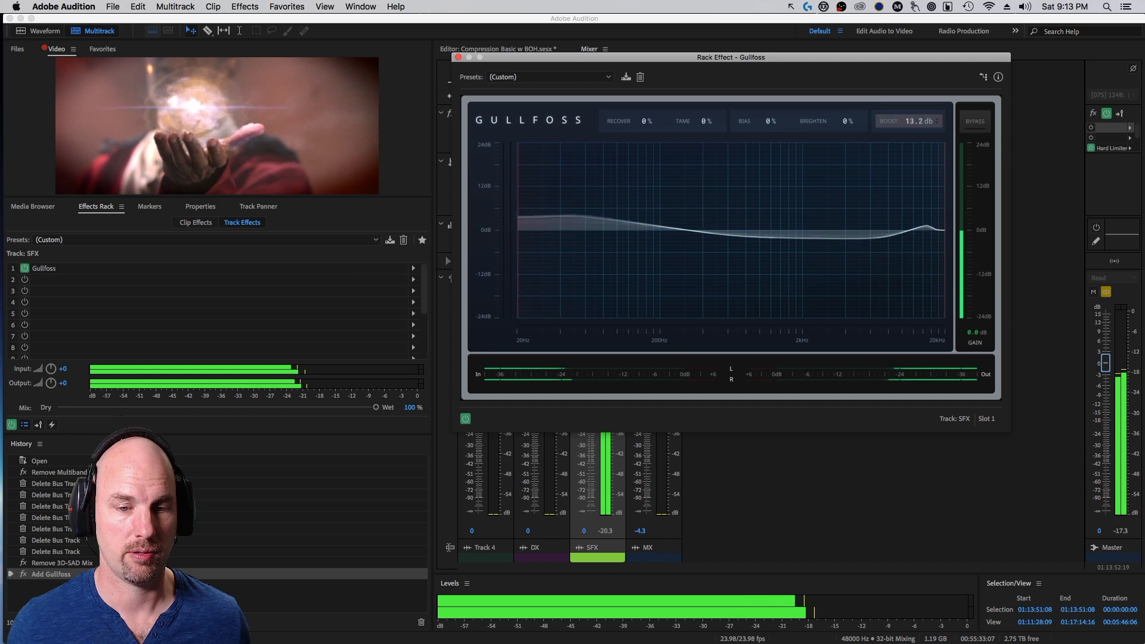
mouse_move(918, 121)
mouse_down()
mouse_move(918, 200)
mouse_move(924, 119)
mouse_up()
key(space)
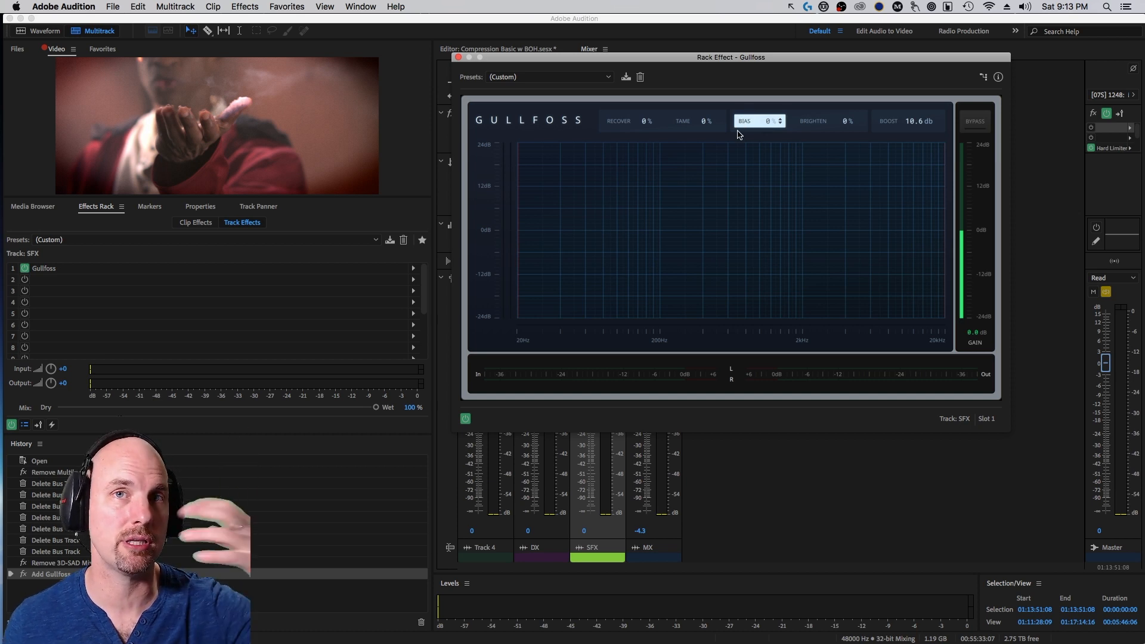
Set Gullfoss's Tame to 94% and adjust Brighten during playback to 18%
drag(700, 122, 700, 90)
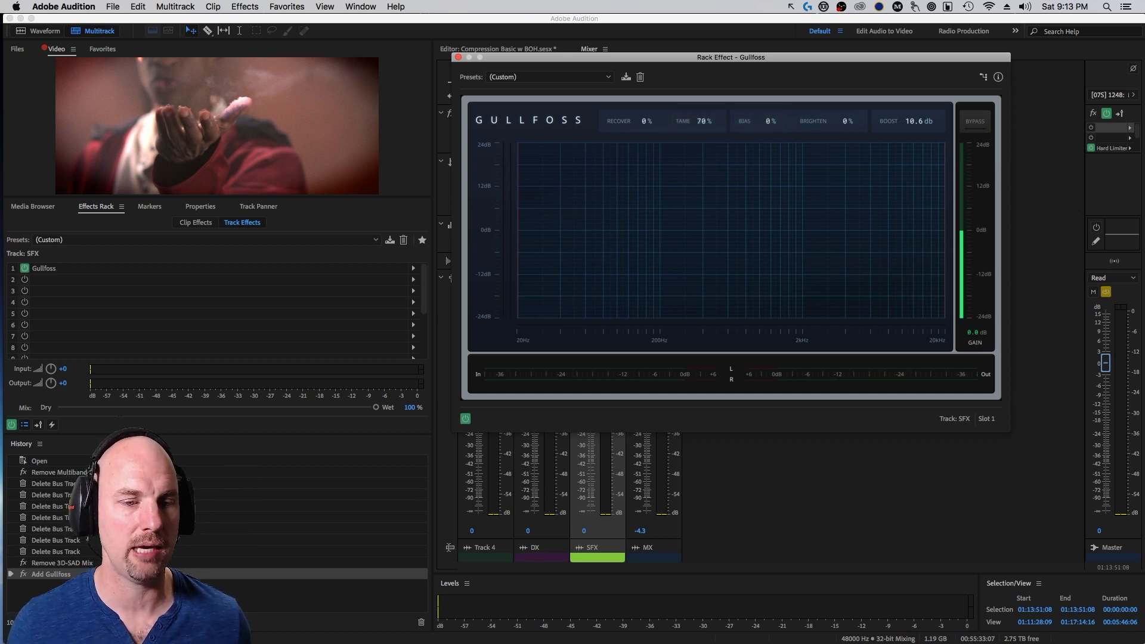
mouse_move(716, 138)
mouse_down()
mouse_move(716, 49)
mouse_move(716, 194)
mouse_move(716, 131)
mouse_up()
key(space)
drag(847, 121, 847, 112)
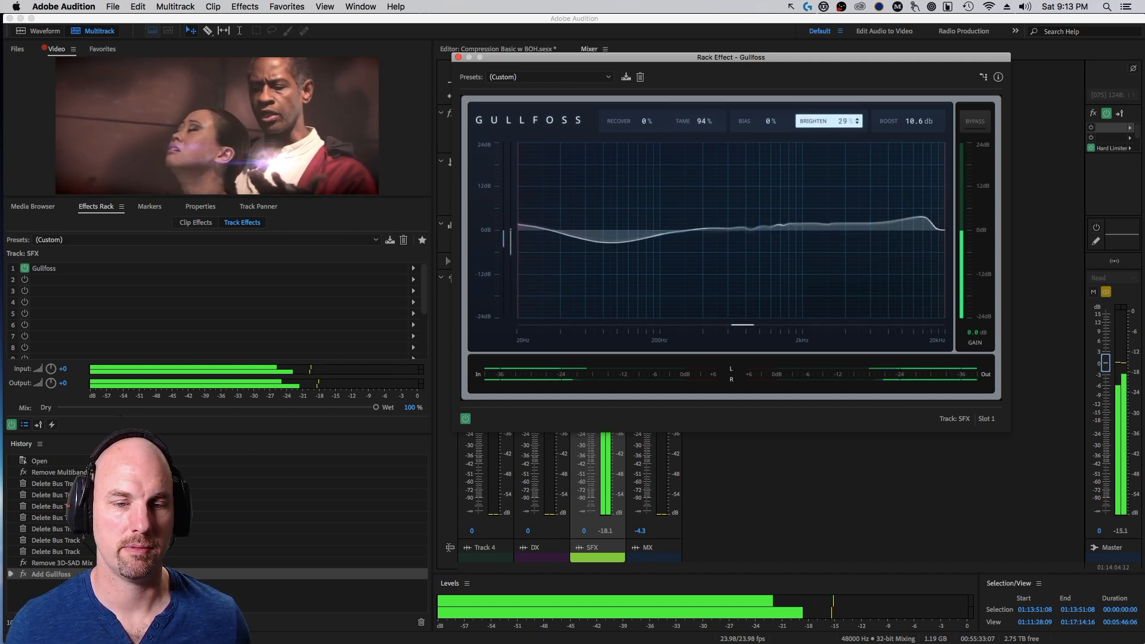
drag(847, 96, 843, 134)
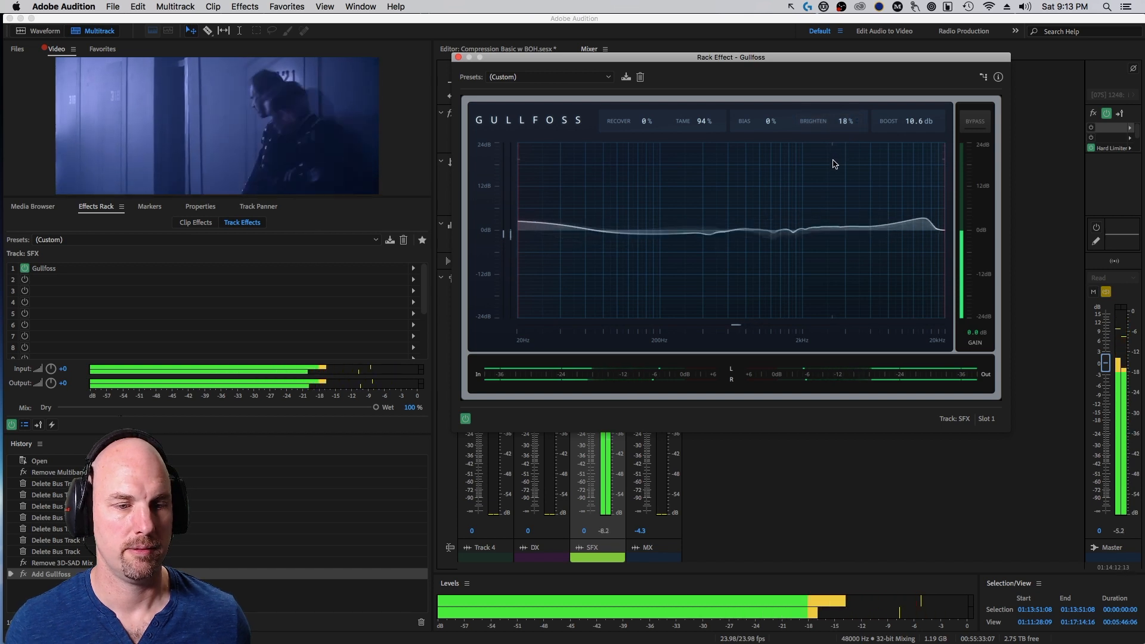
key(space)
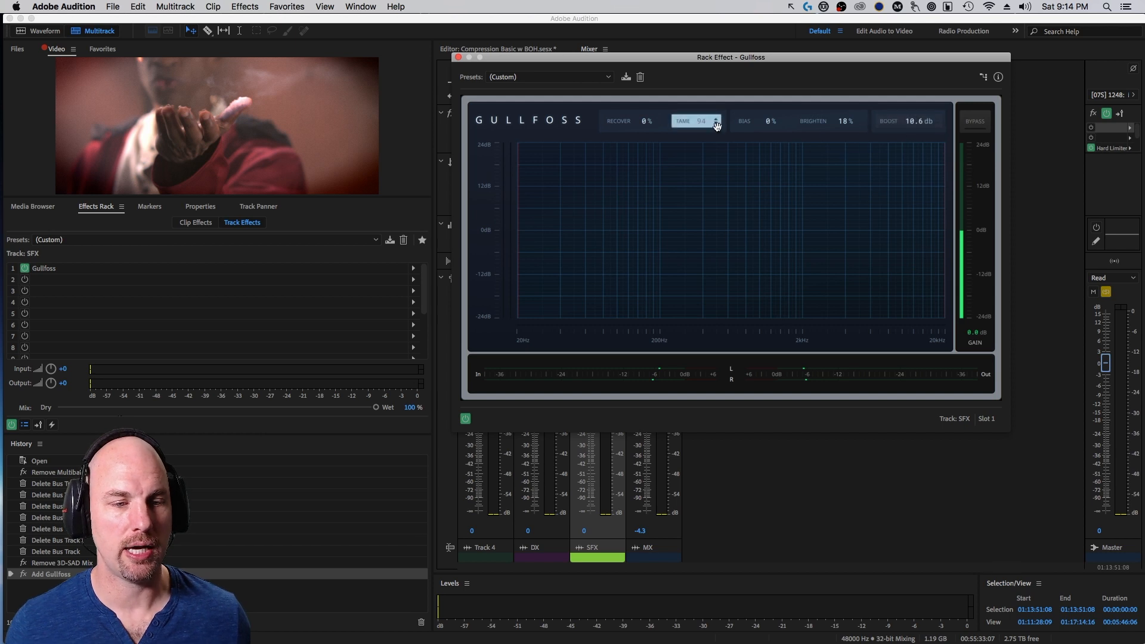
Audition the SFX track with Gullfoss's Boost at 0.0 dB and Recover at 124%
drag(918, 123, 888, 184)
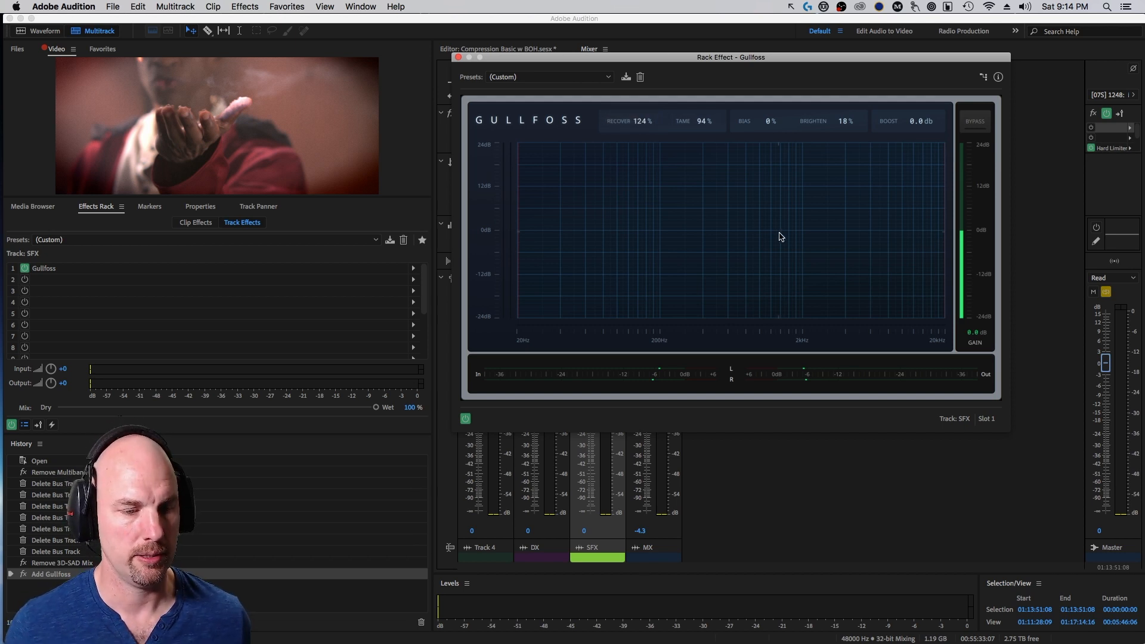
key(space)
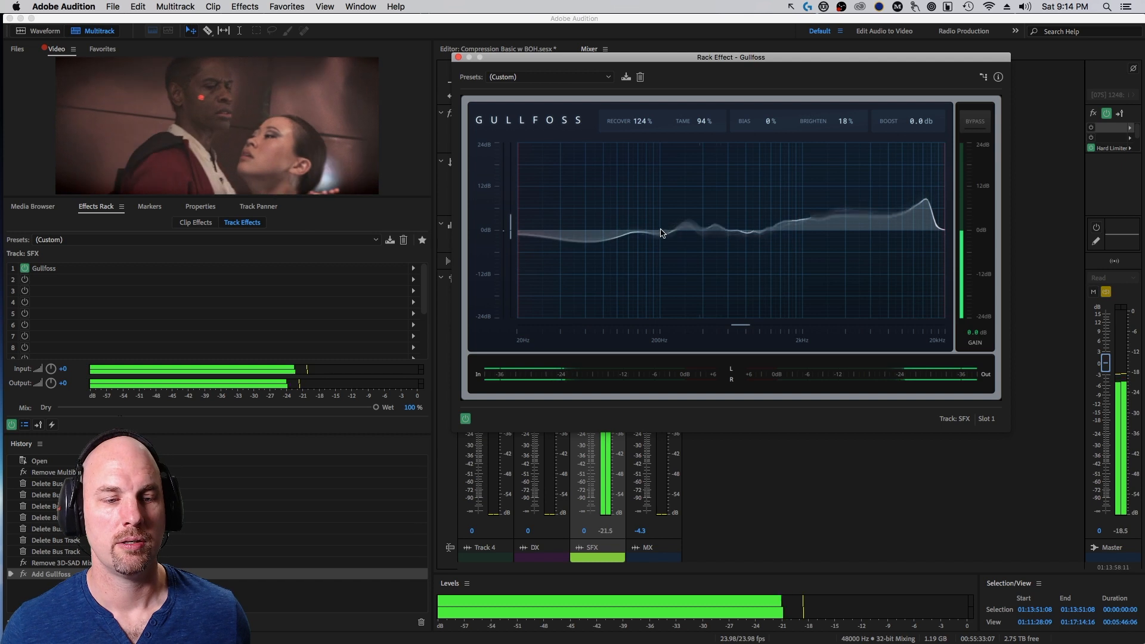
key(space)
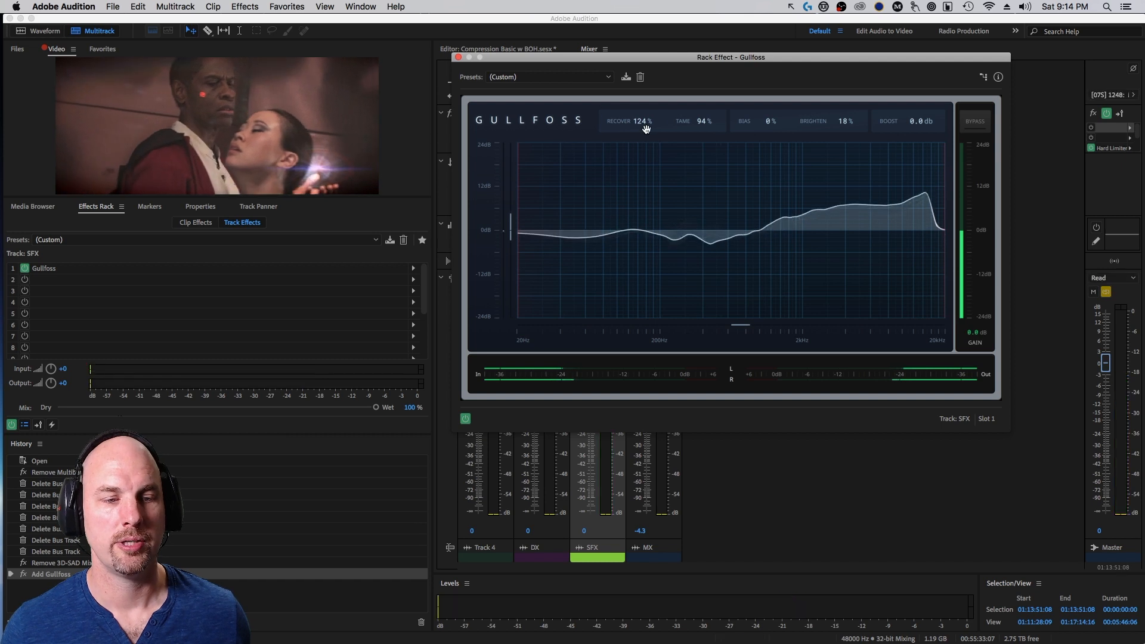
Raise Gullfoss's Recover to 194% and audition the SFX track
drag(646, 128, 646, 113)
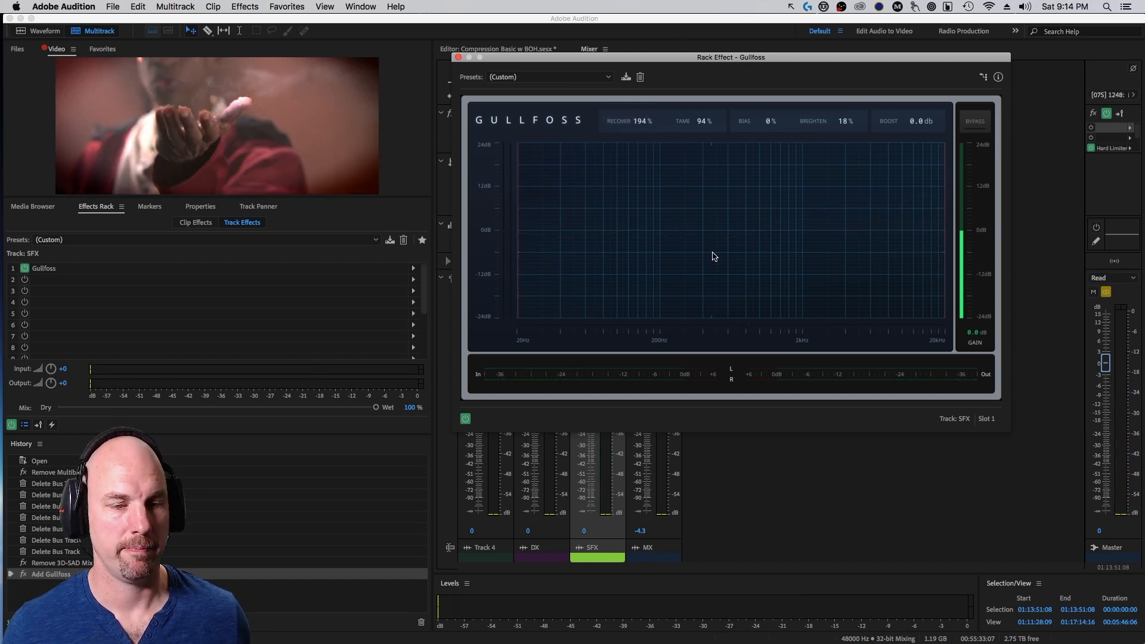
key(space)
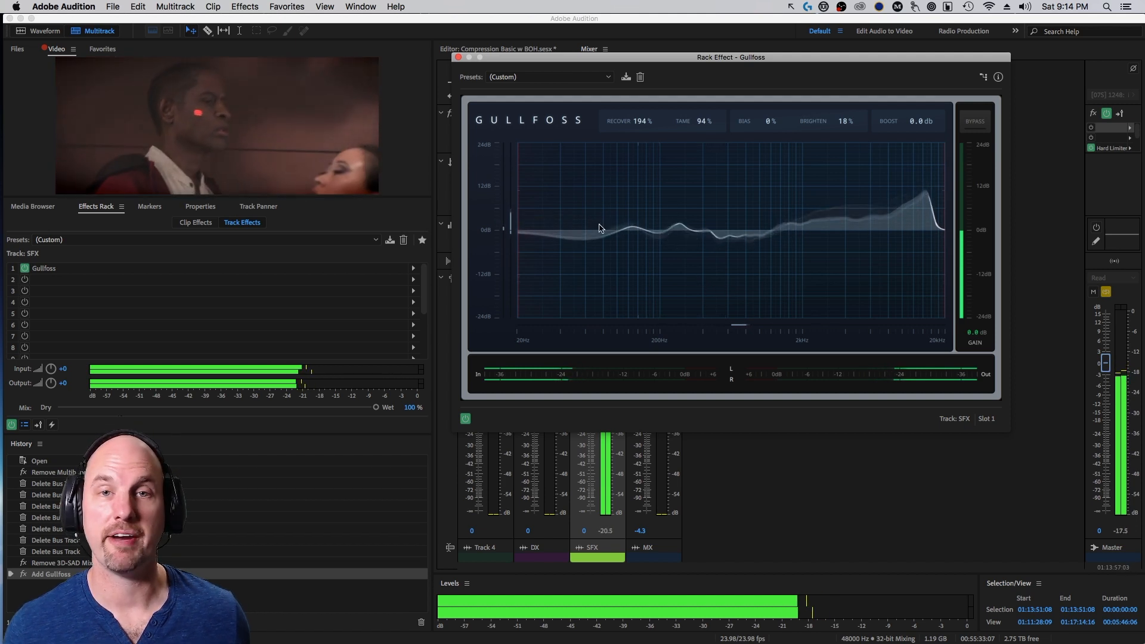
key(space)
Set Gullfoss's Recover to 0% and Boost to 10.6 dB, and play the scene to hear the result
double_click(640, 121)
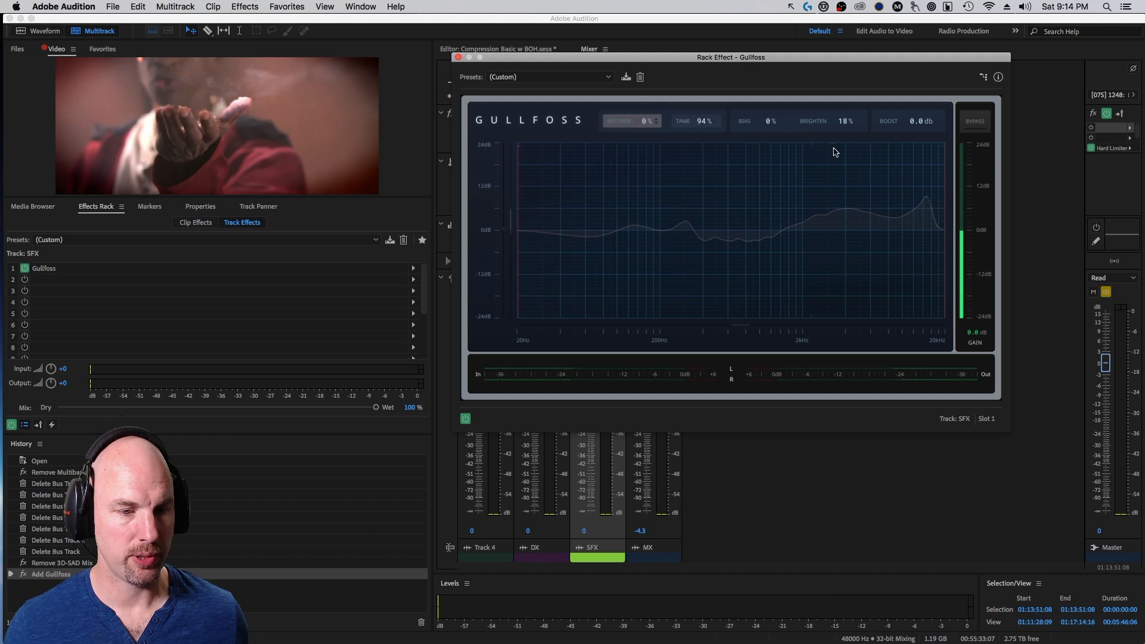
scroll(925, 117, up, 5)
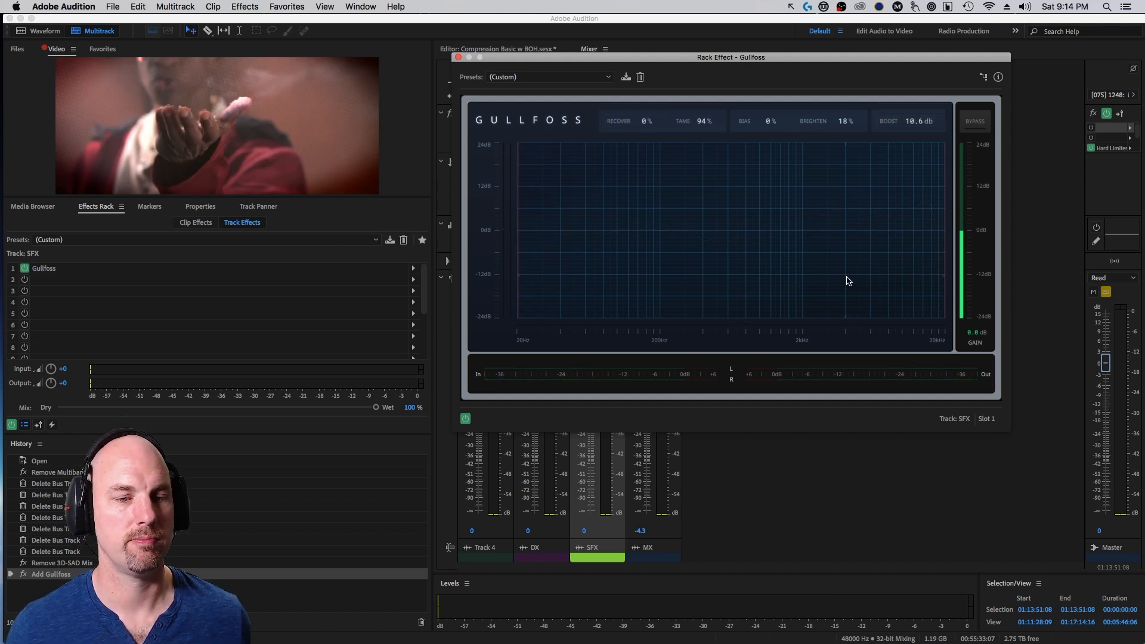
key(space)
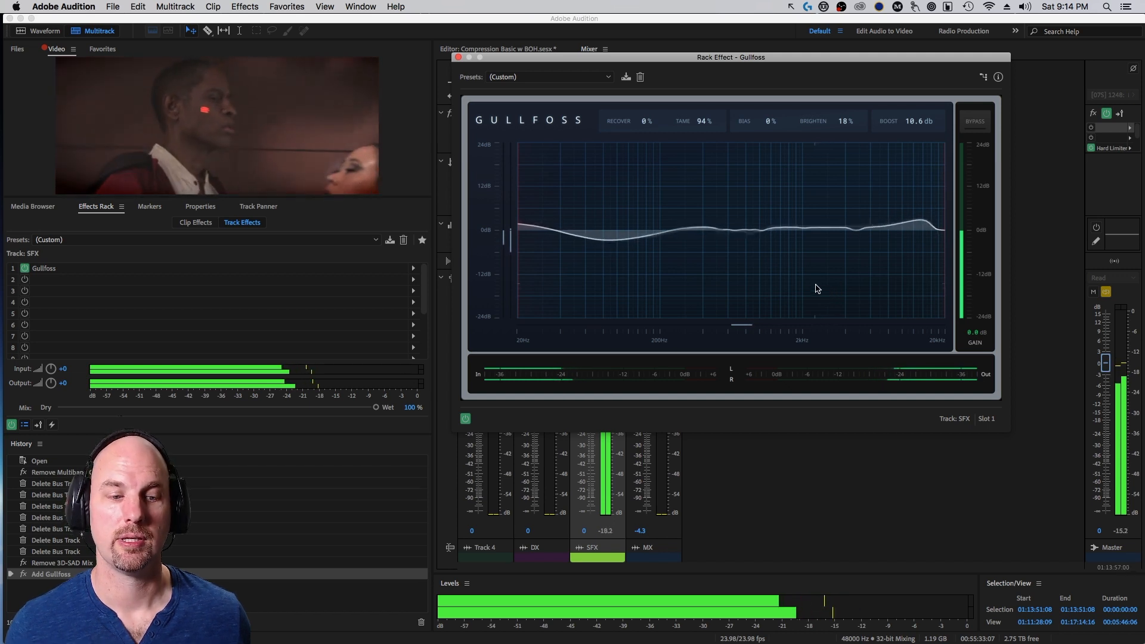
key(space)
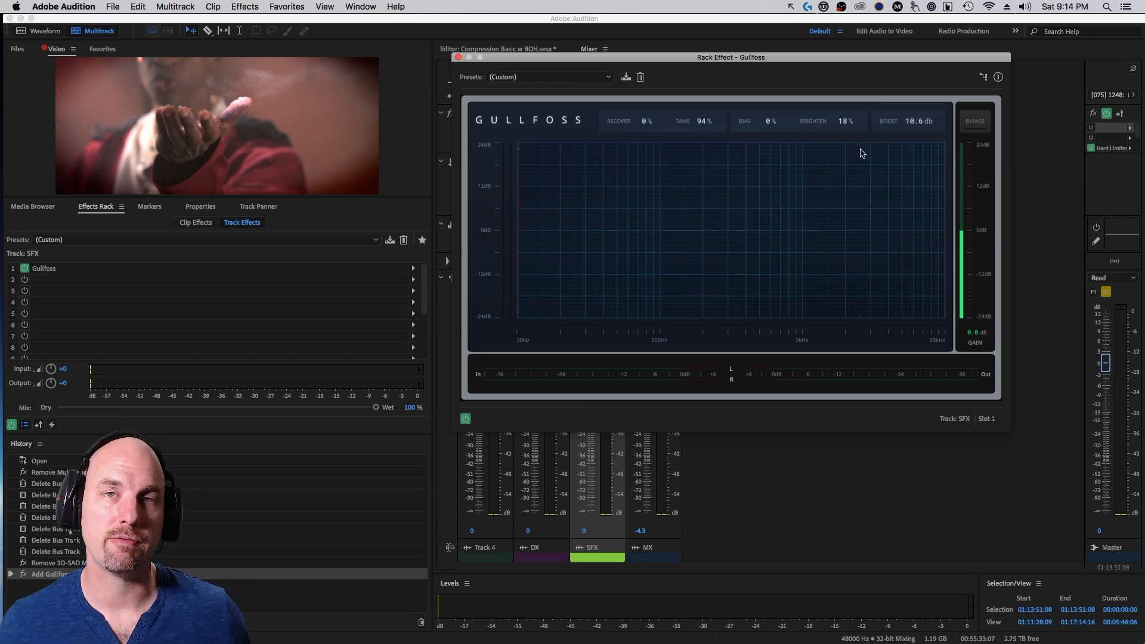
Set Gullfoss's Boost to 0.0 dB, Recover to 194%, Tame to 62% and Brighten to 23%
double_click(898, 124)
double_click(643, 123)
drag(847, 124, 847, 118)
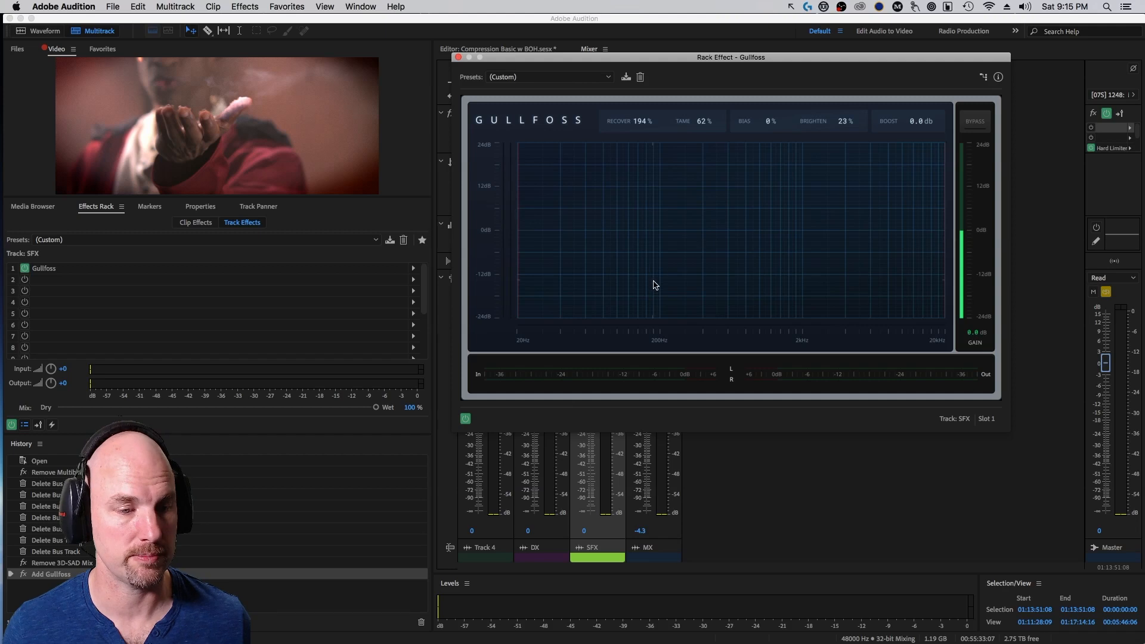
Play the SFX track while setting Gullfoss's Tame to 135% and Brighten to 0%, then stop playback
key(space)
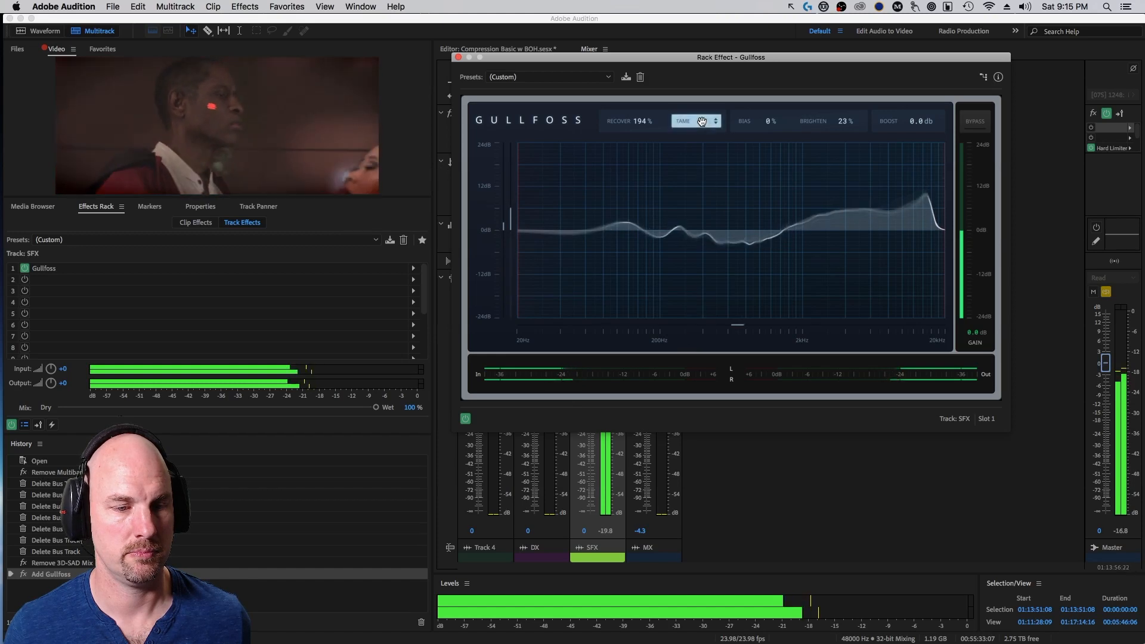
drag(844, 124, 833, 148)
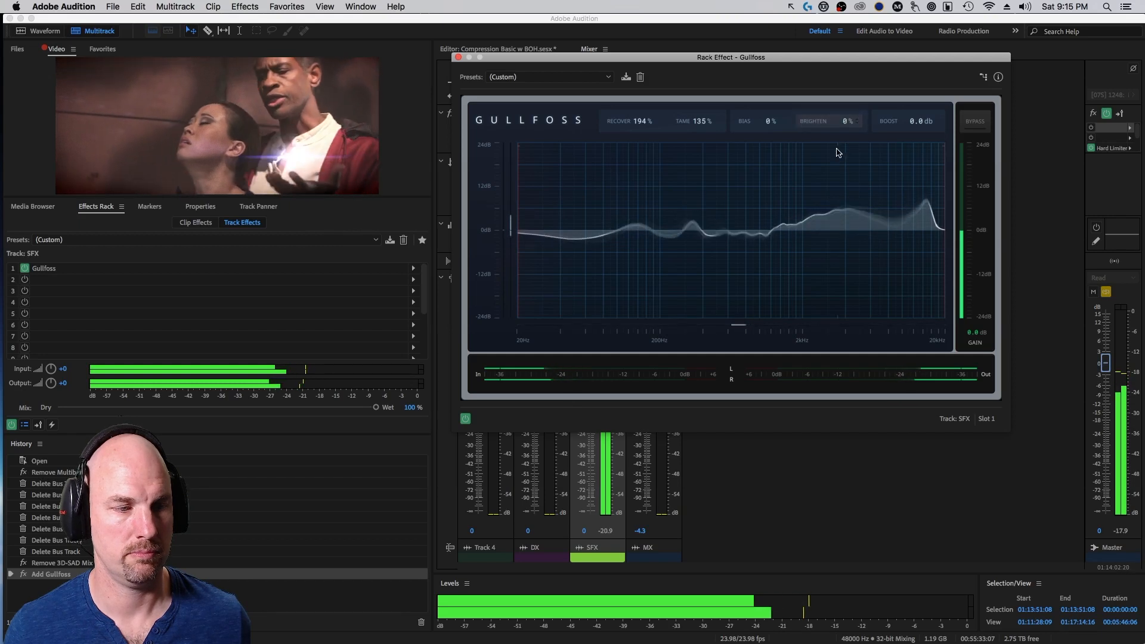
key(space)
Move the Gullfoss window clear of the SFX channel's controls, unsolo the SFX track and play the full mix briefly
drag(648, 60, 701, 37)
click(591, 291)
key(space)
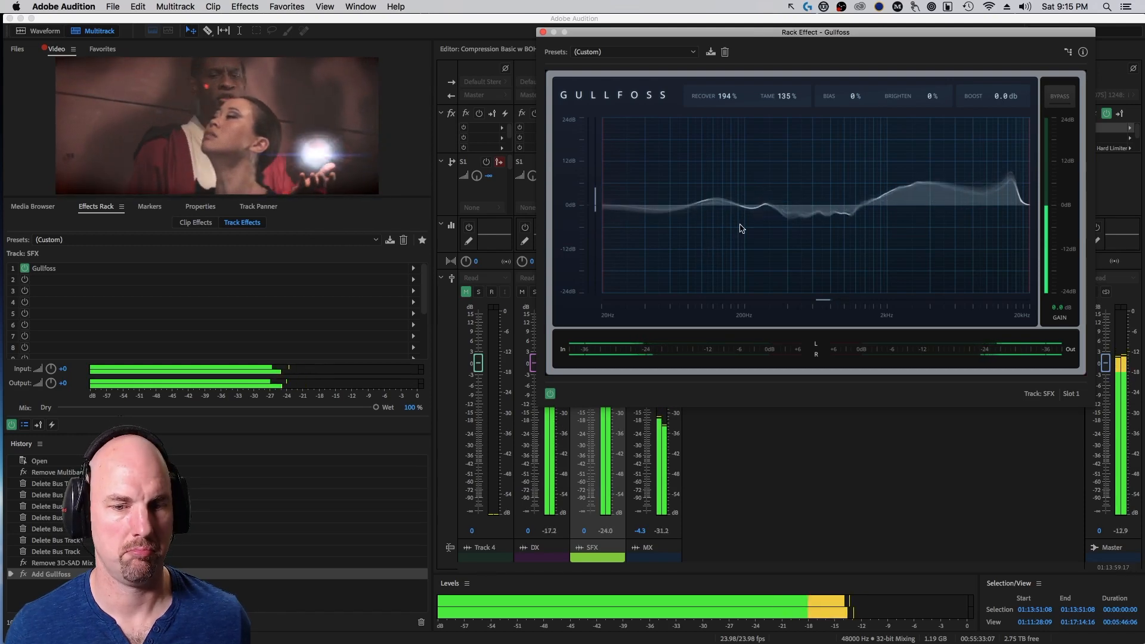
key(space)
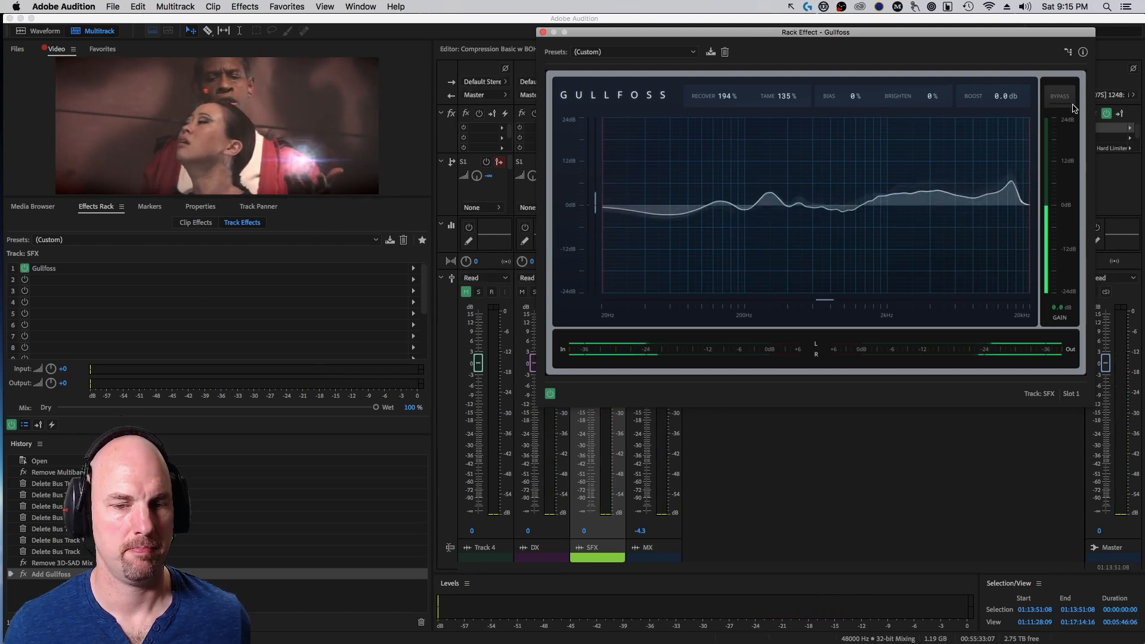
Play the full mix and compare it with Gullfoss bypassed and active, leaving the effect active when stopping
key(space)
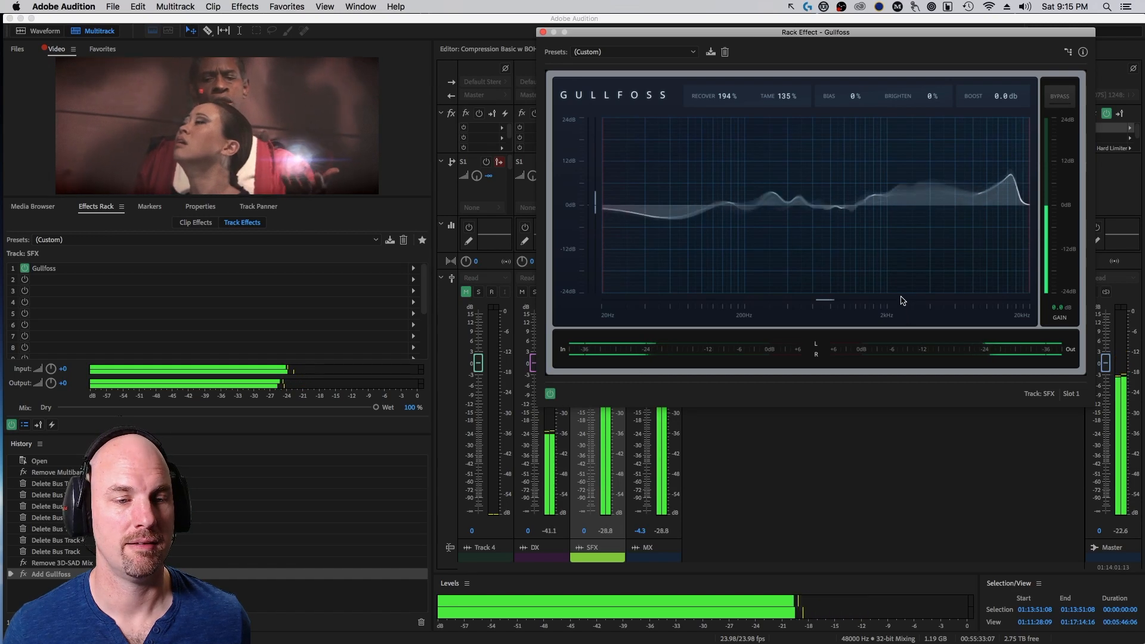
click(1059, 98)
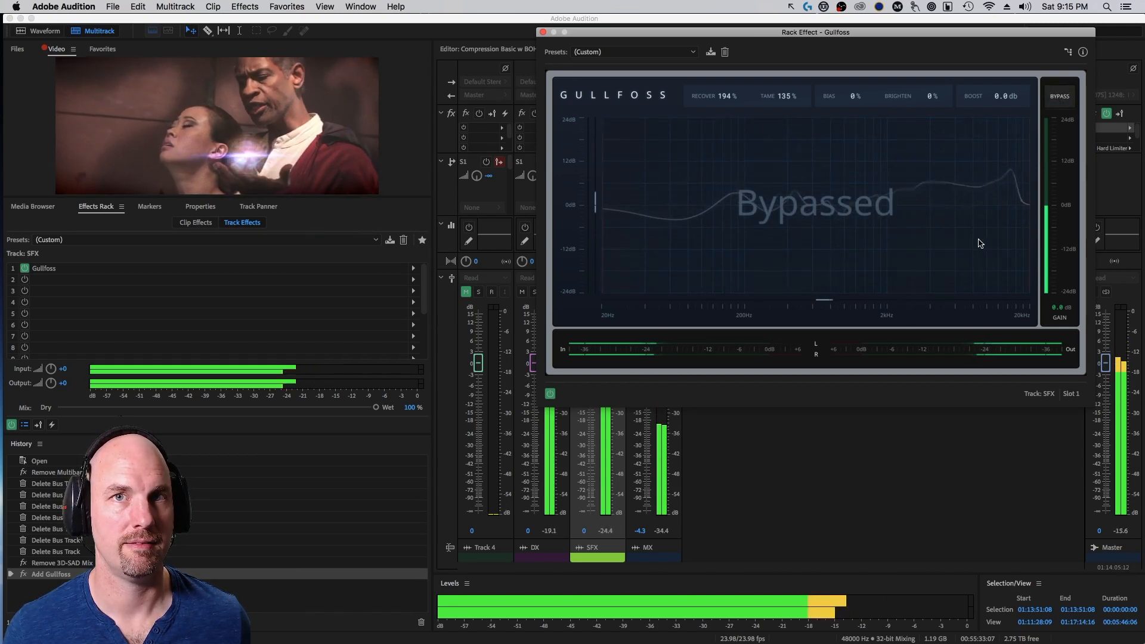
click(1059, 96)
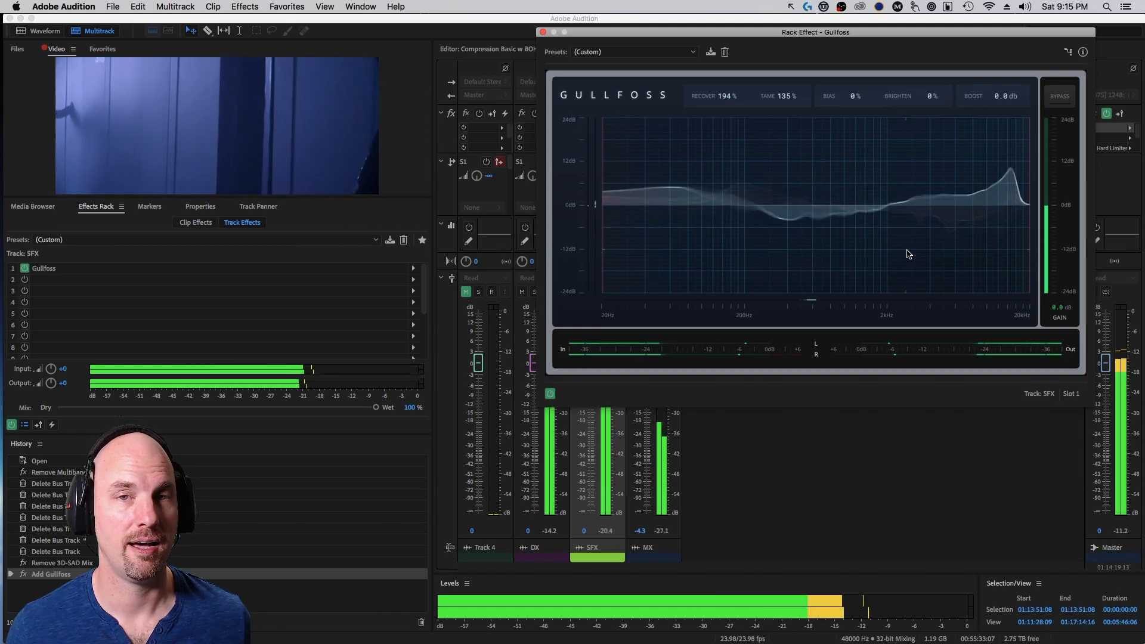
key(space)
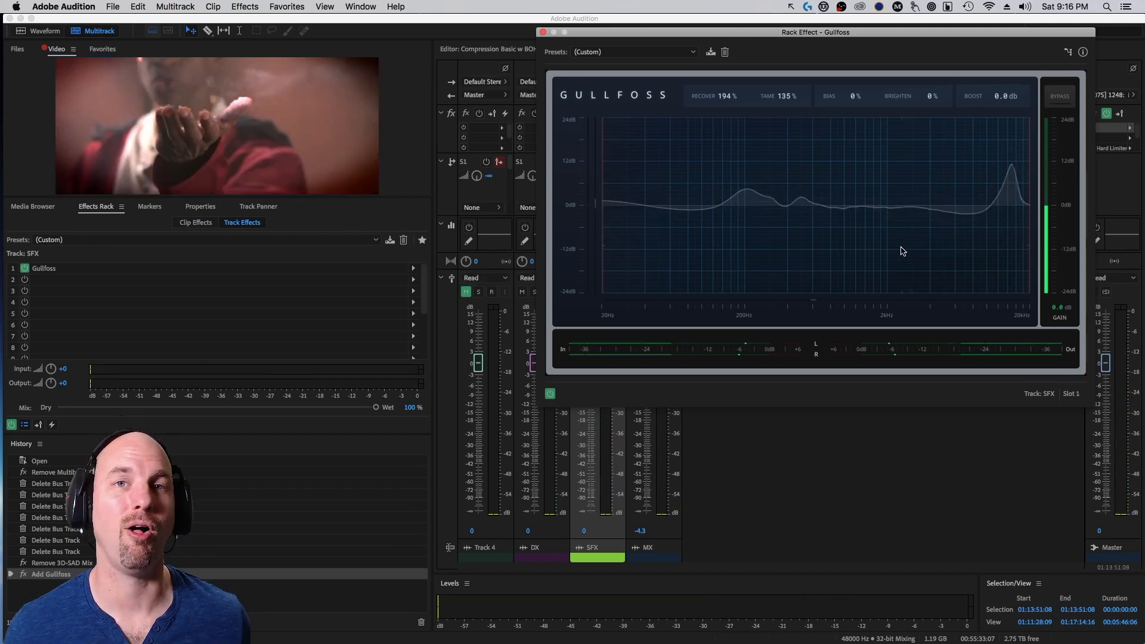